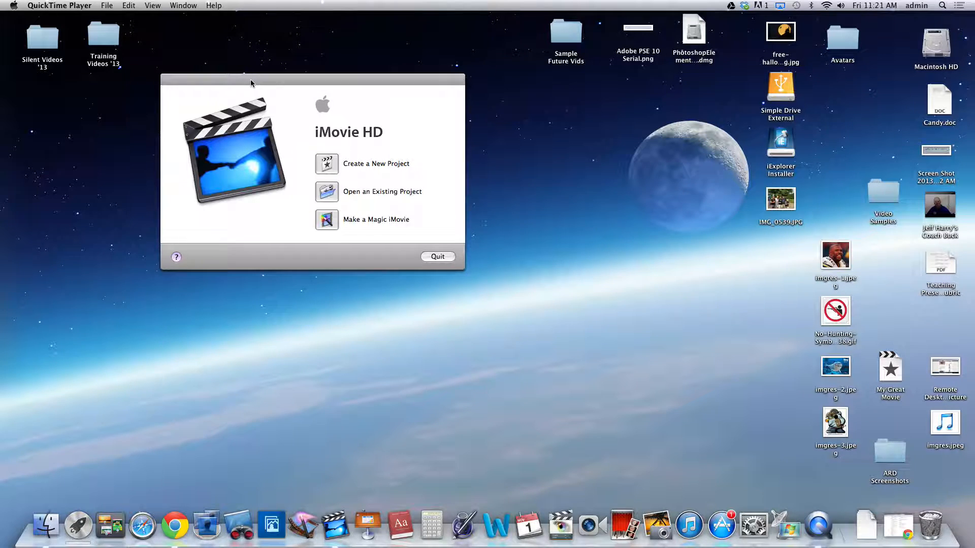
Create a new project named Skate Project Screencast in the Movies folder, using the DV video format.
{"action": "left_click_drag", "start_coordinate": [251, 82], "coordinate": [170, 61]}
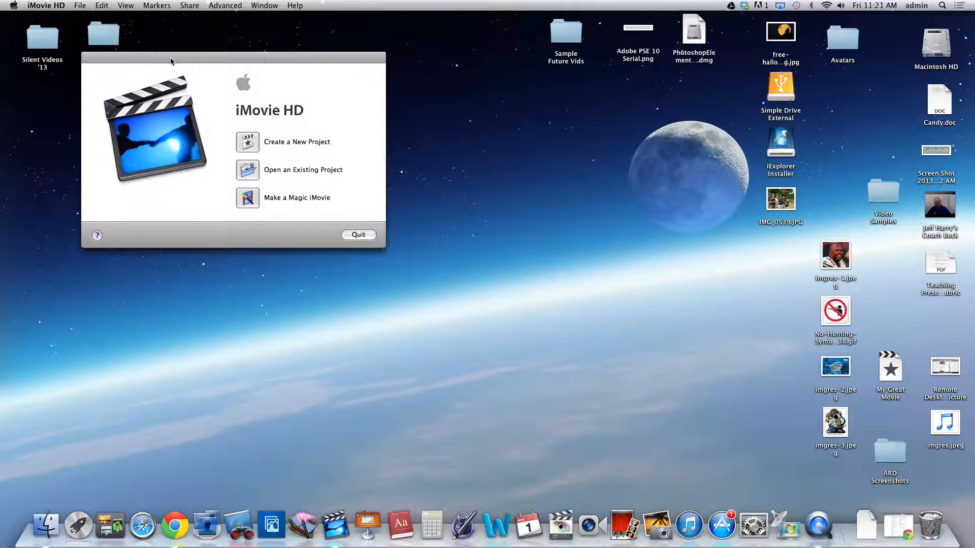
{"action": "left_click", "coordinate": [252, 142]}
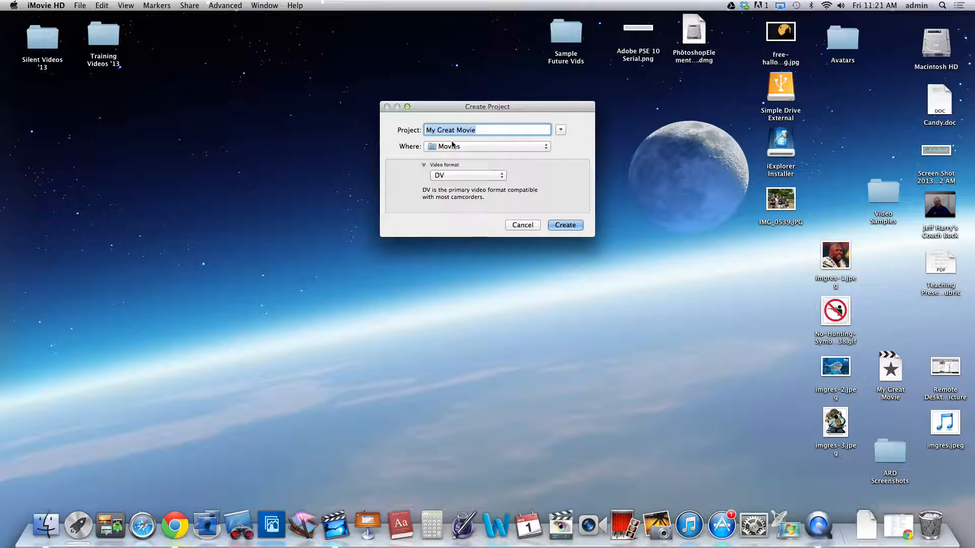
{"action": "left_click_drag", "start_coordinate": [459, 106], "coordinate": [292, 99]}
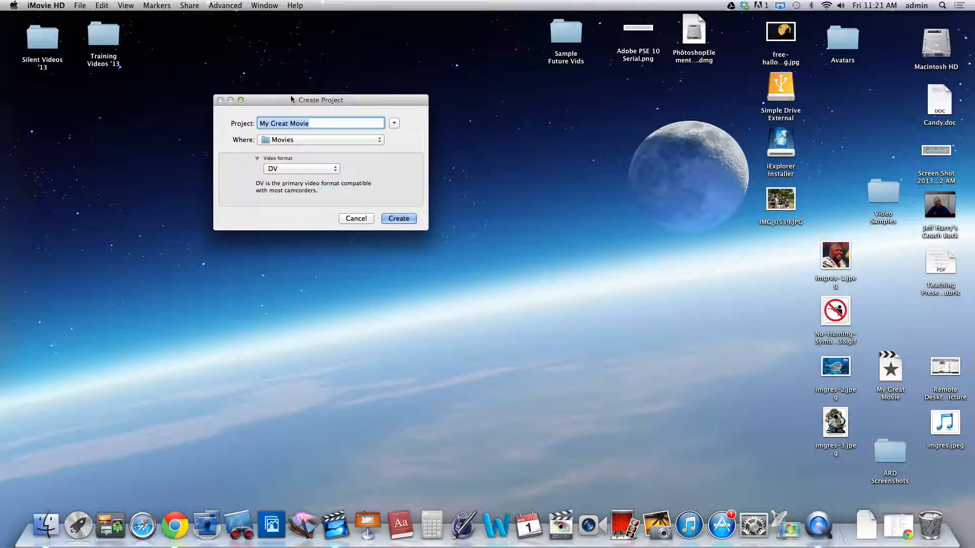
{"action": "type", "text": "Skate Project Screencast"}
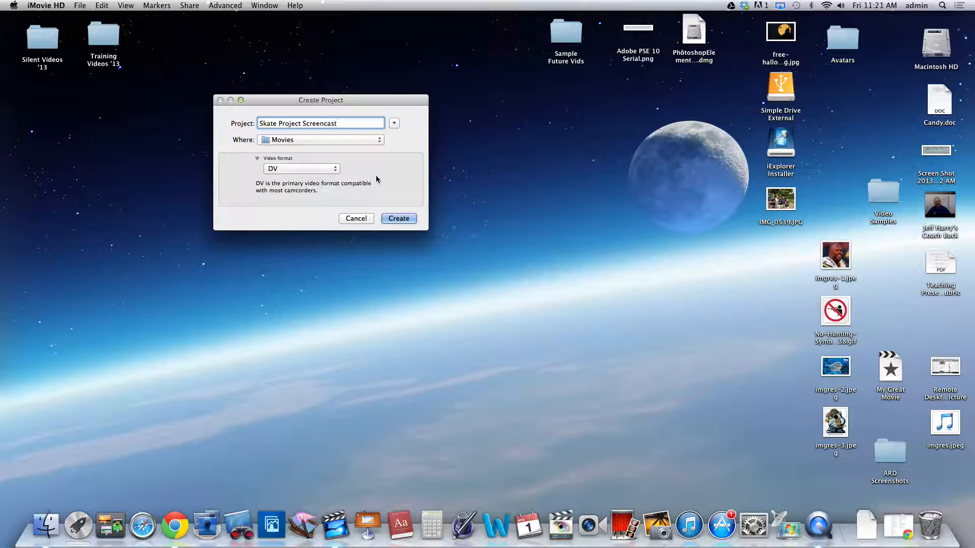
{"action": "left_click", "coordinate": [400, 218]}
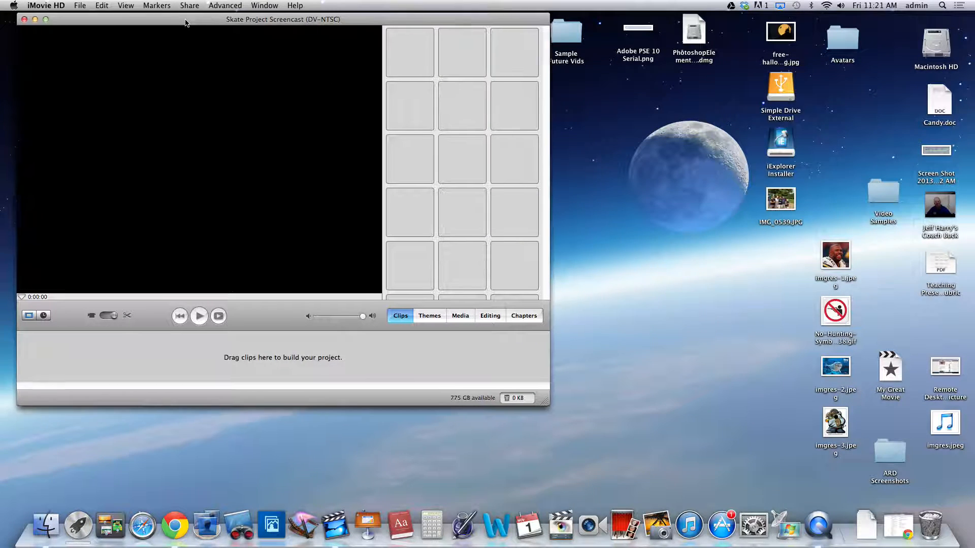
{"action": "left_click_drag", "start_coordinate": [185, 20], "coordinate": [183, 20]}
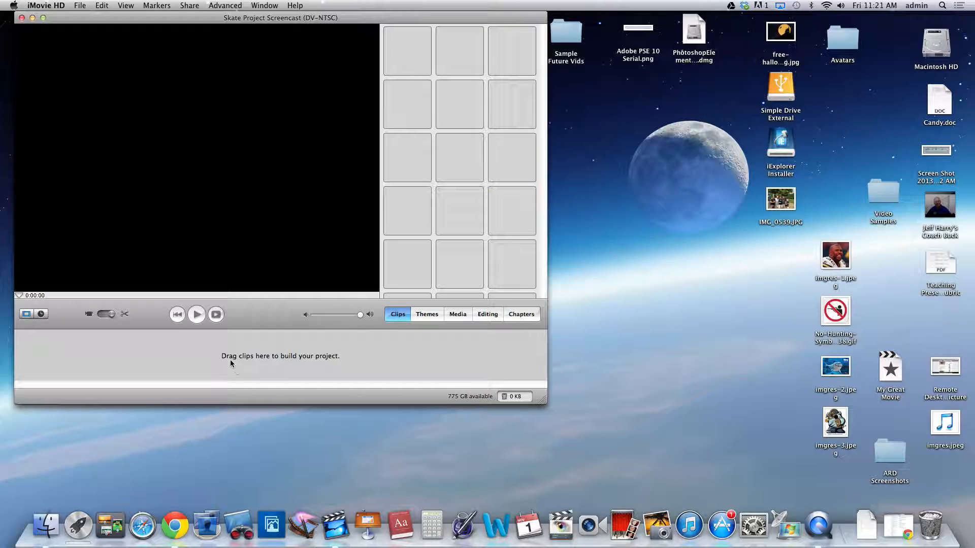
Switch to Finder, open the Skate folder inside Movies beside the project window, and show its files as a list.
{"action": "left_click", "coordinate": [43, 528]}
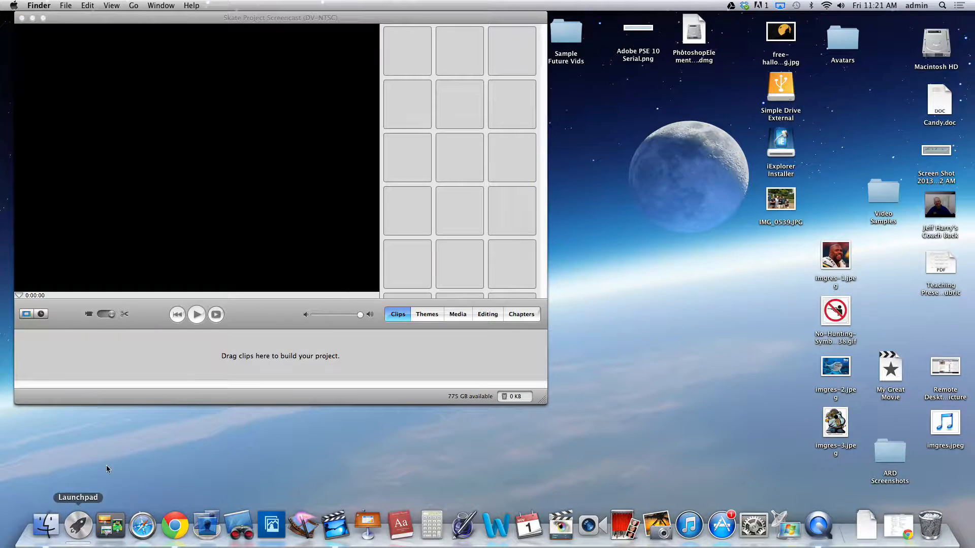
{"action": "left_click_drag", "start_coordinate": [427, 17], "coordinate": [555, 56]}
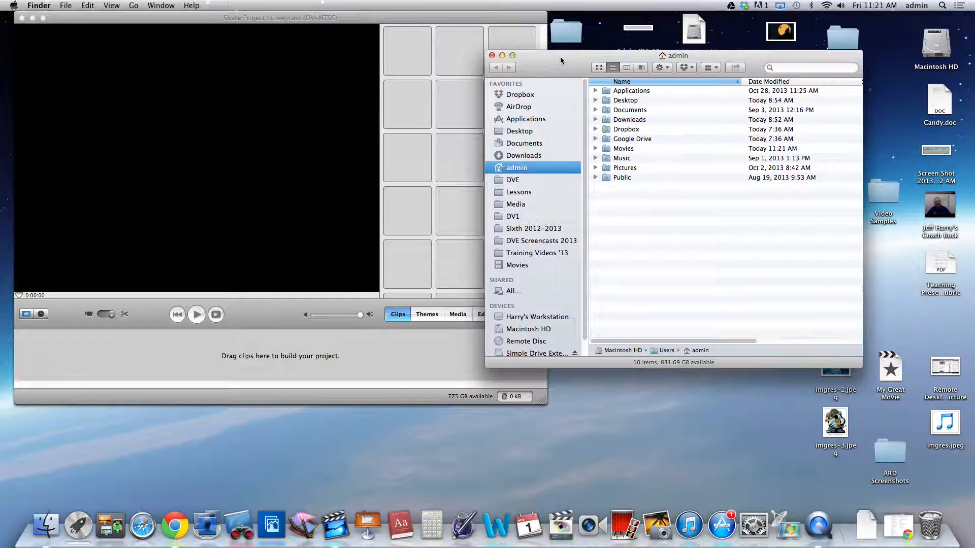
{"action": "left_click", "coordinate": [510, 266]}
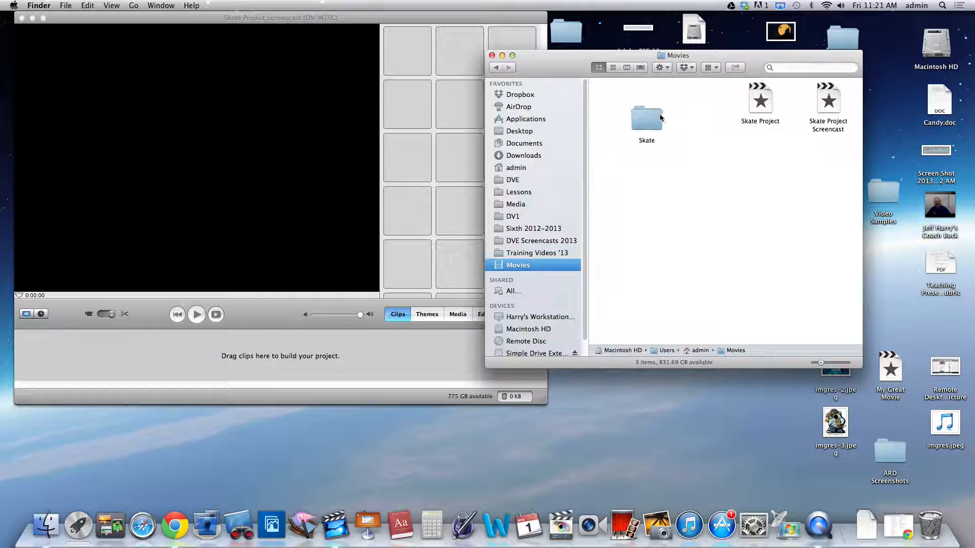
{"action": "double_click", "coordinate": [648, 126]}
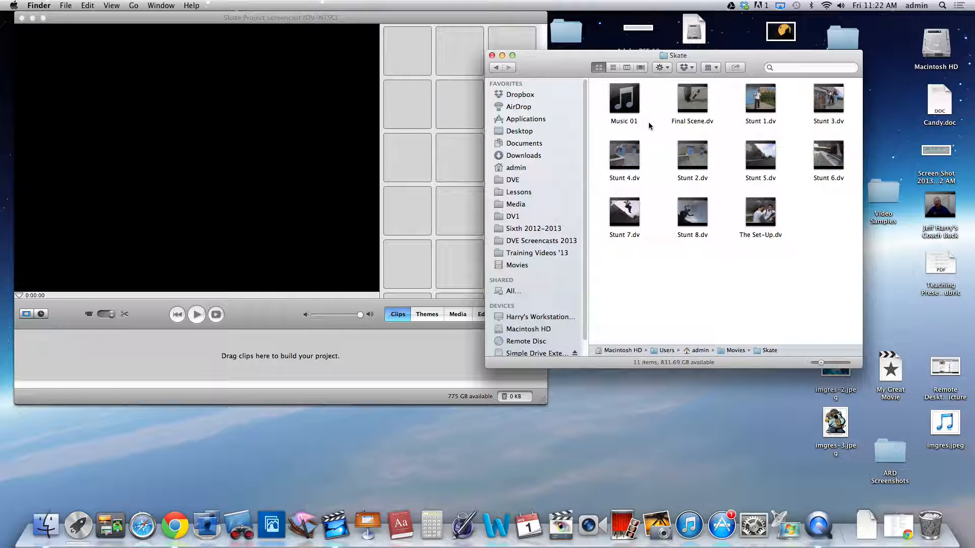
{"action": "left_click", "coordinate": [613, 68]}
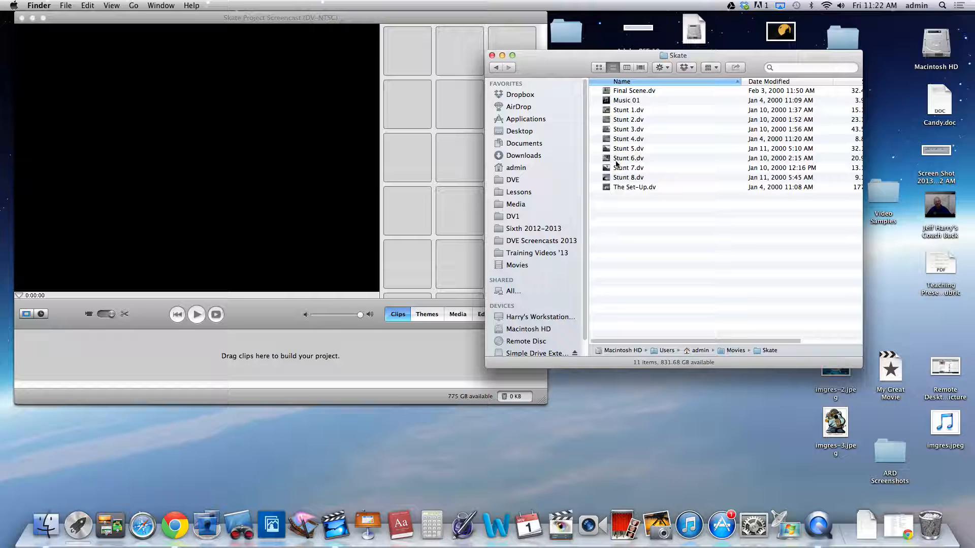
Import Final Scene, Stunt 1 through Stunt 8 and The Set-Up into the project's clip shelf, leaving out Music 01.
{"action": "left_click", "coordinate": [600, 111]}
{"action": "left_click_drag", "start_coordinate": [600, 113], "coordinate": [619, 194]}
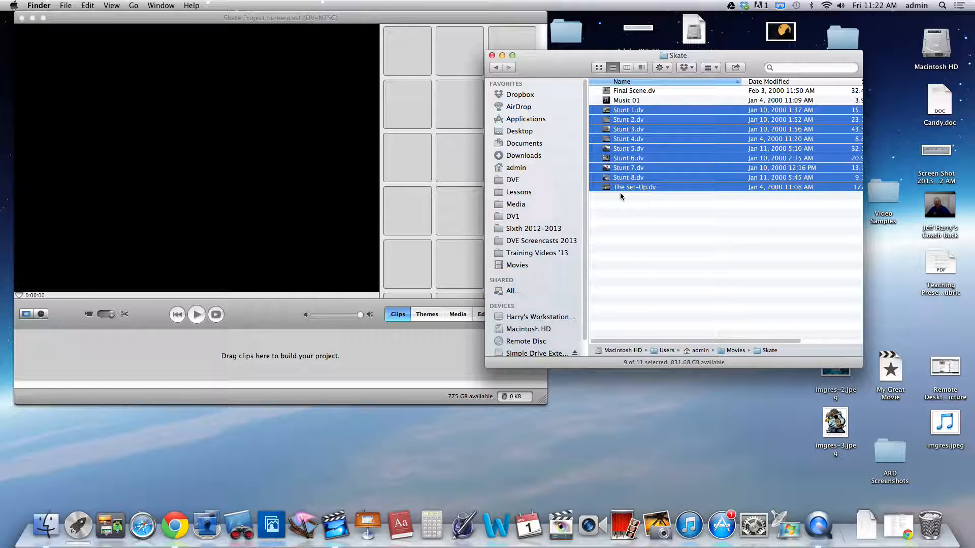
{"action": "left_click", "coordinate": [623, 91], "text": "super"}
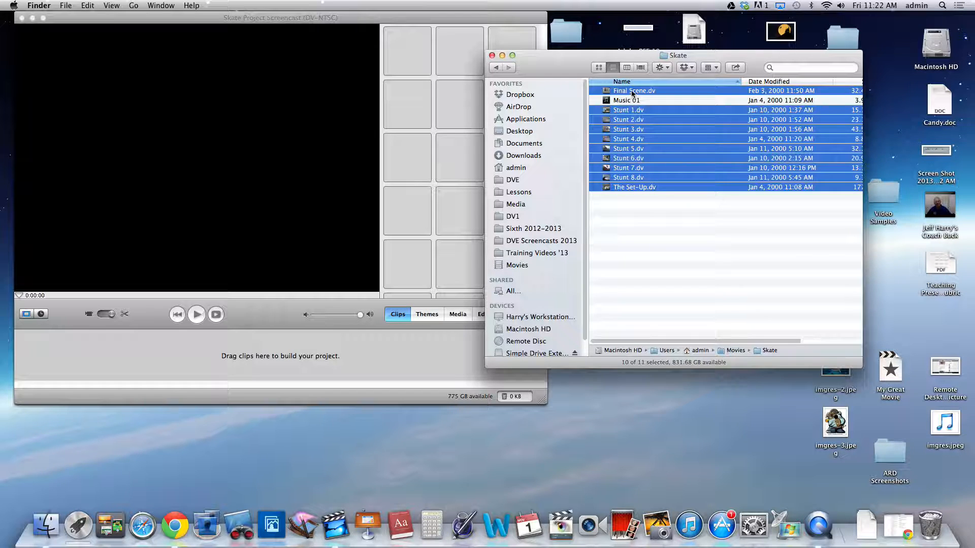
{"action": "left_click_drag", "start_coordinate": [632, 93], "coordinate": [415, 46]}
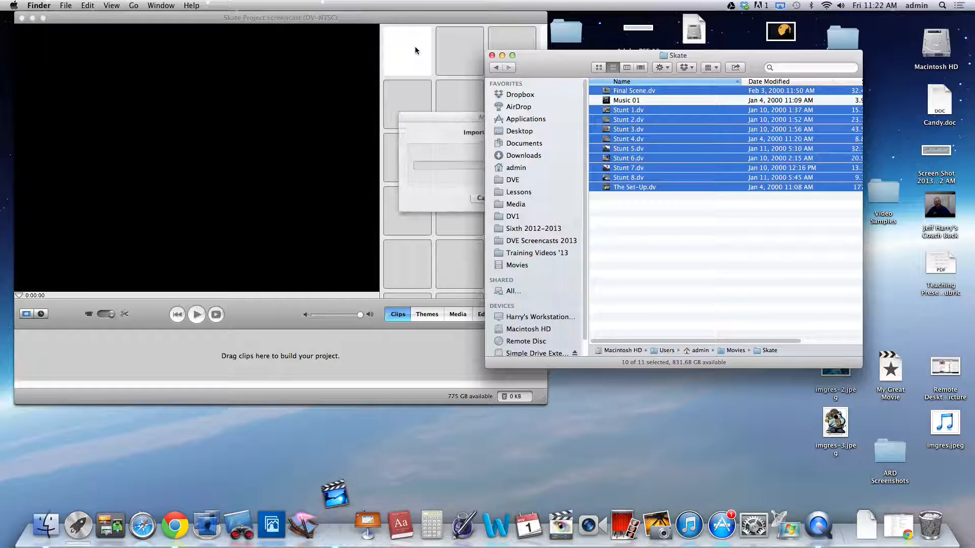
{"action": "left_click", "coordinate": [492, 56]}
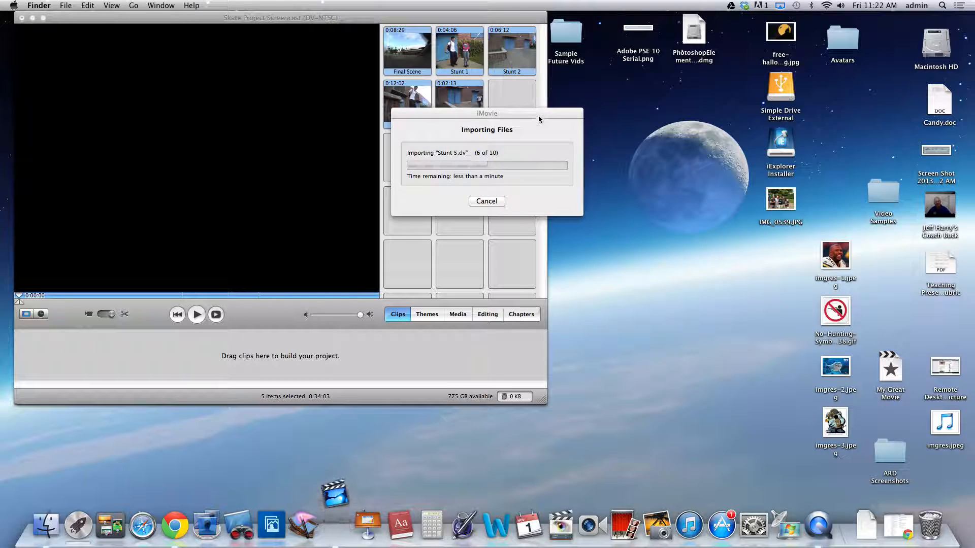
{"action": "left_click_drag", "start_coordinate": [537, 112], "coordinate": [260, 78]}
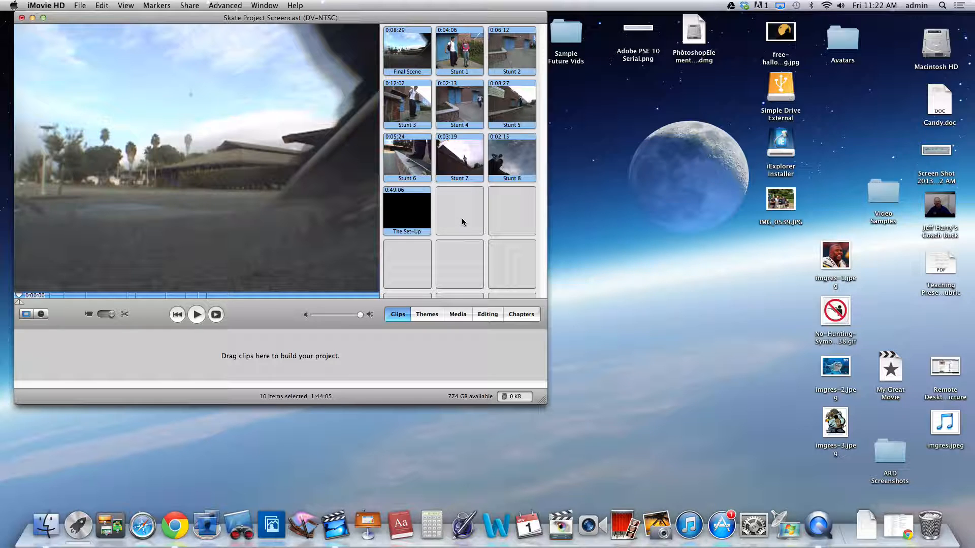
Preview The Set-Up from start to end and place it as the first clip in the sequence.
{"action": "left_click", "coordinate": [406, 211]}
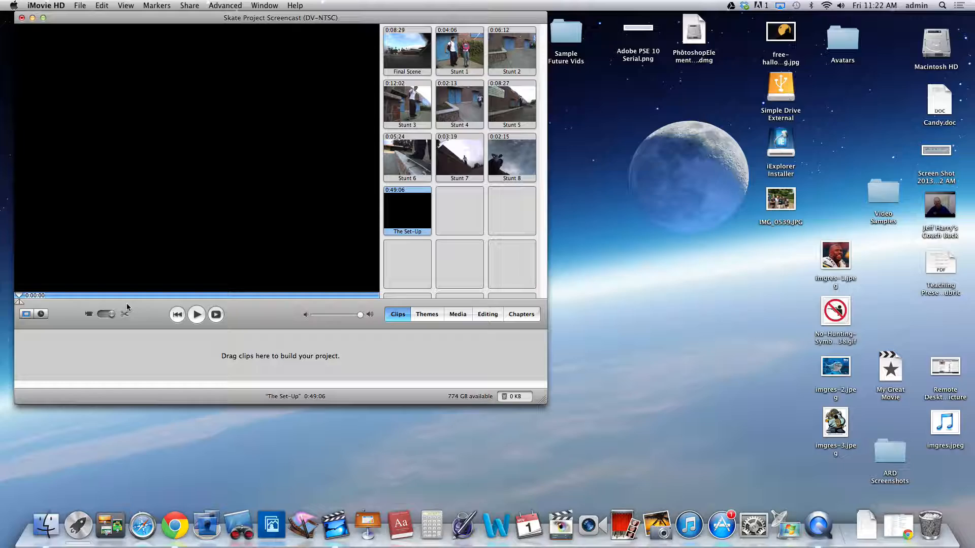
{"action": "left_click_drag", "start_coordinate": [25, 295], "coordinate": [375, 297]}
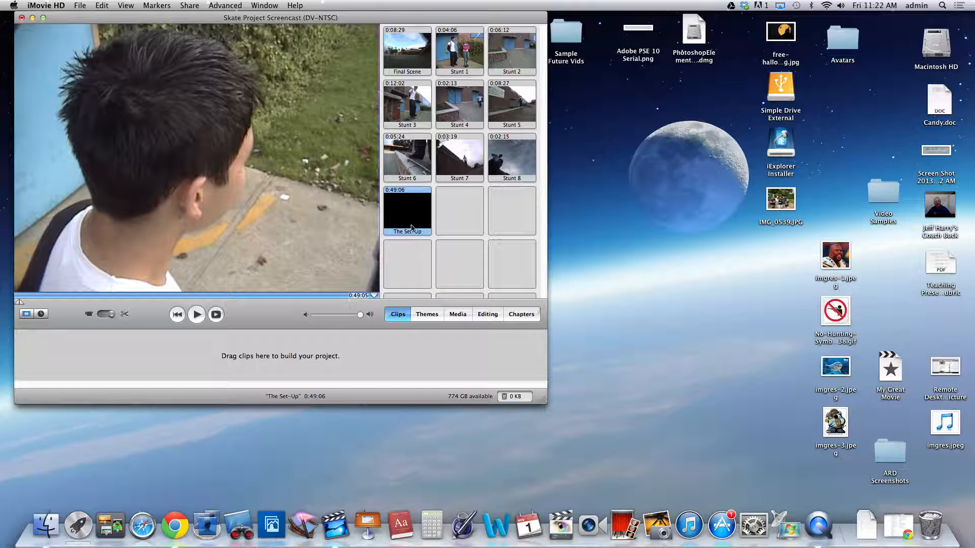
{"action": "left_click_drag", "start_coordinate": [410, 206], "coordinate": [41, 348]}
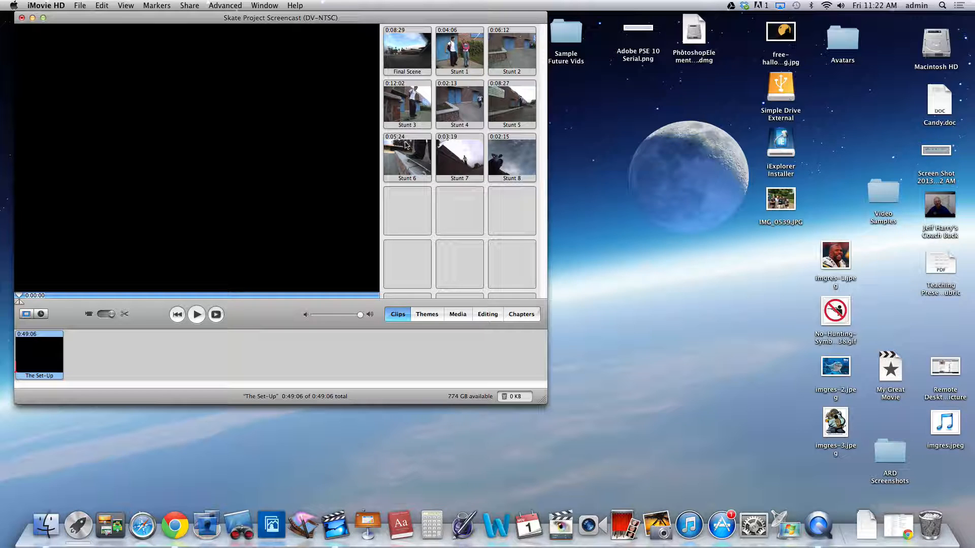
Select the Stunt 1 clip and mark its frames from 0:00:00 to 0:02:22.
{"action": "left_click", "coordinate": [453, 56]}
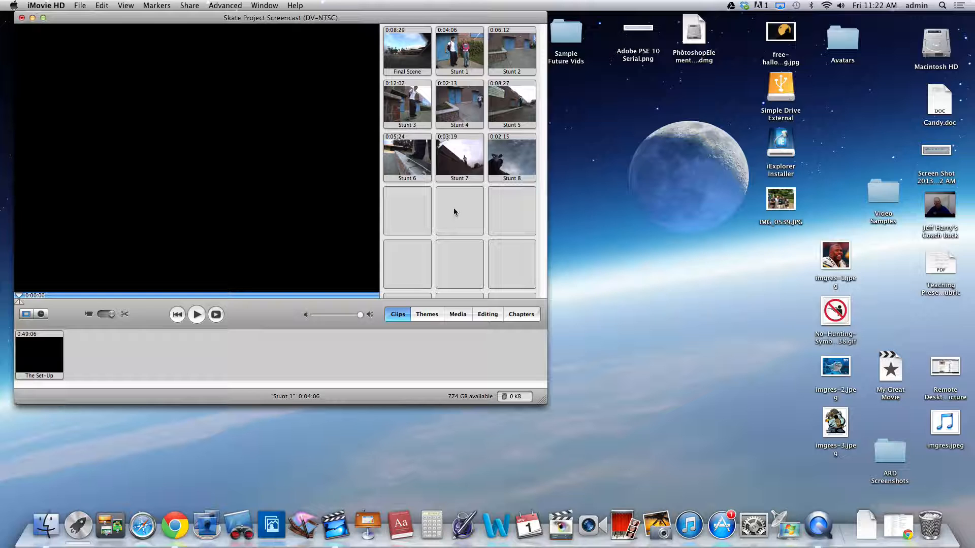
{"action": "left_click", "coordinate": [468, 52]}
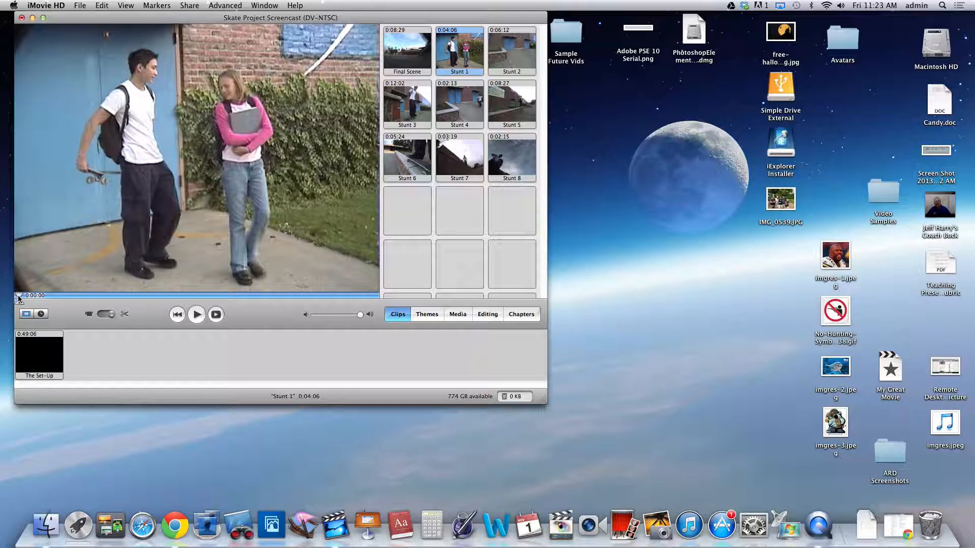
{"action": "mouse_move", "coordinate": [19, 296]}
{"action": "left_mouse_down"}
{"action": "mouse_move", "coordinate": [248, 302]}
{"action": "mouse_move", "coordinate": [4, 301]}
{"action": "mouse_move", "coordinate": [254, 287]}
{"action": "mouse_move", "coordinate": [270, 300]}
{"action": "mouse_move", "coordinate": [319, 301]}
{"action": "mouse_move", "coordinate": [4, 308]}
{"action": "left_mouse_up"}
{"action": "mouse_move", "coordinate": [21, 304]}
{"action": "left_mouse_down"}
{"action": "mouse_move", "coordinate": [366, 298]}
{"action": "mouse_move", "coordinate": [60, 300]}
{"action": "mouse_move", "coordinate": [301, 299]}
{"action": "left_mouse_up"}
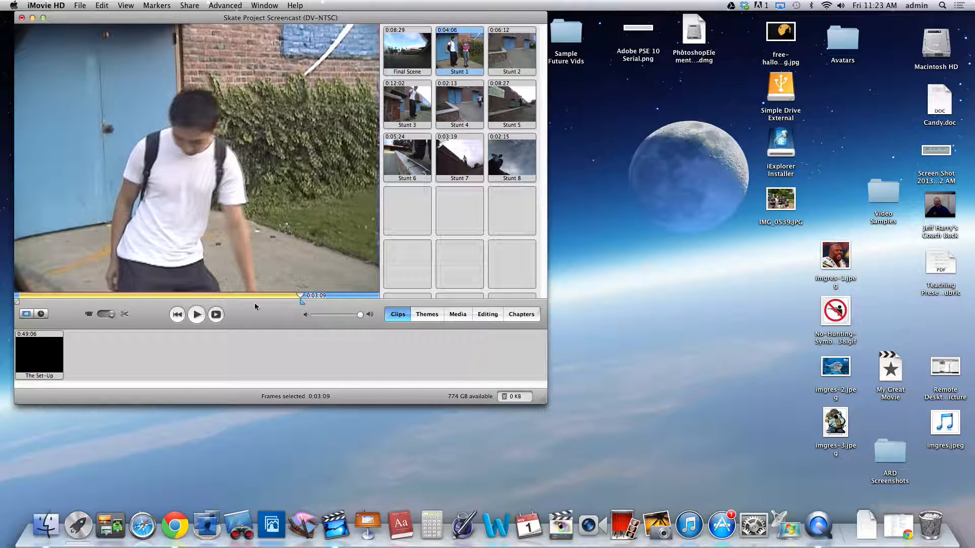
{"action": "mouse_move", "coordinate": [299, 300]}
{"action": "left_mouse_down"}
{"action": "mouse_move", "coordinate": [56, 301]}
{"action": "mouse_move", "coordinate": [261, 302]}
{"action": "mouse_move", "coordinate": [233, 300]}
{"action": "mouse_move", "coordinate": [251, 300]}
{"action": "left_mouse_up"}
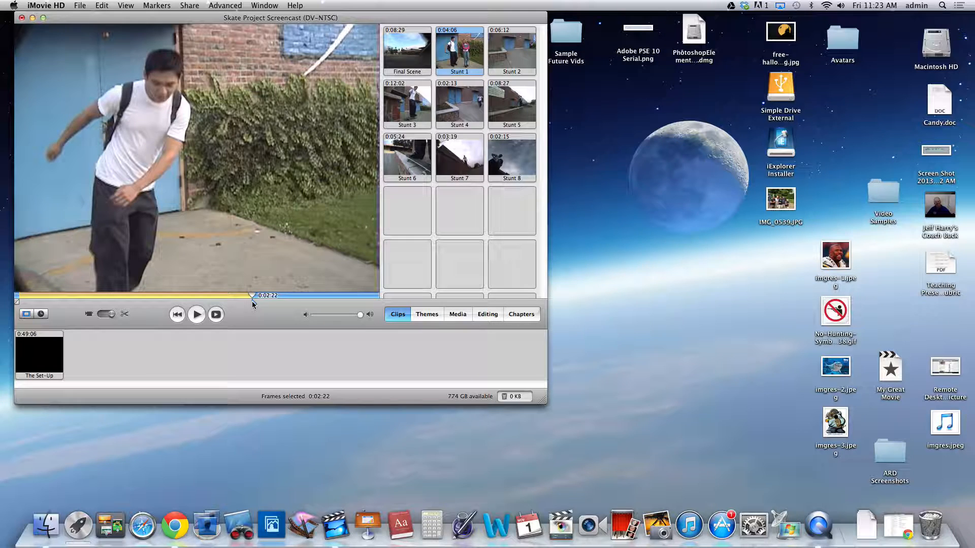
{"action": "left_click", "coordinate": [94, 5]}
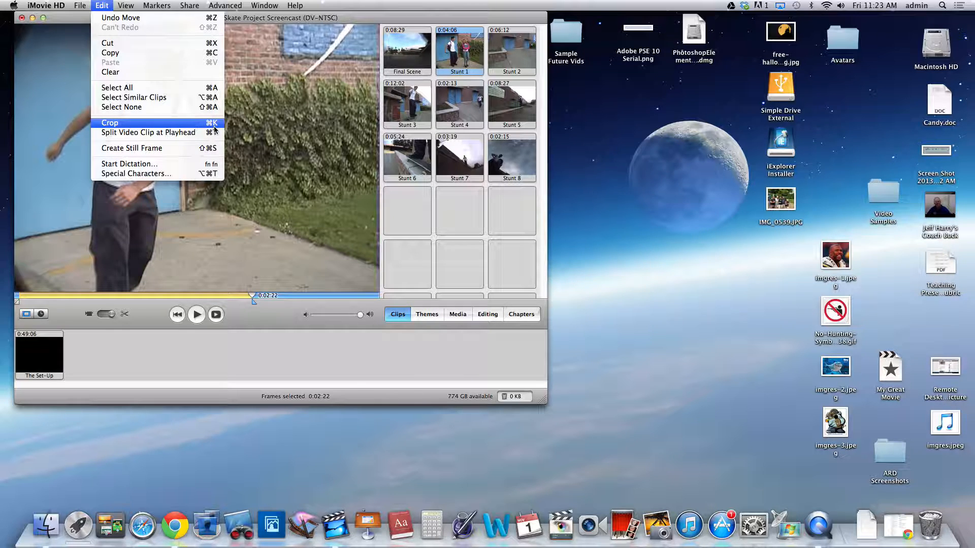
{"action": "left_click", "coordinate": [100, 3]}
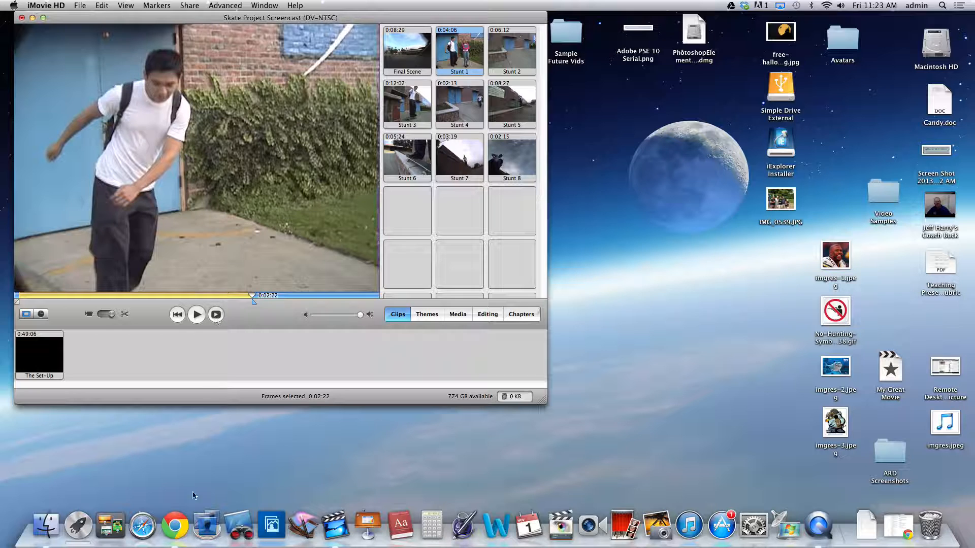
Switch to Chrome, open the Thursday Learning Activity sheet, highlight the Stunt1 crop range and place the sheet beside the project.
{"action": "left_click", "coordinate": [175, 524]}
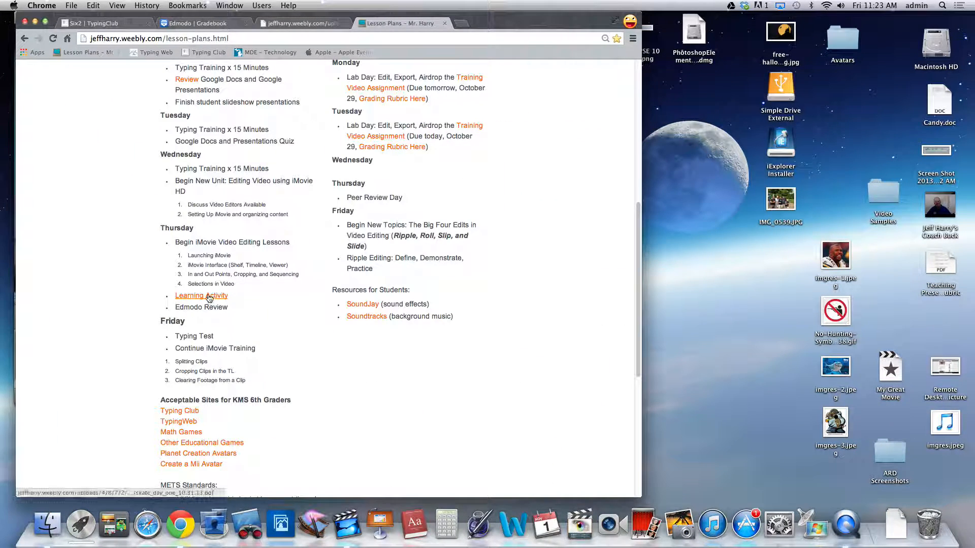
{"action": "left_click", "coordinate": [208, 298]}
{"action": "scroll", "coordinate": [301, 270], "scroll_direction": "down", "scroll_amount": 3}
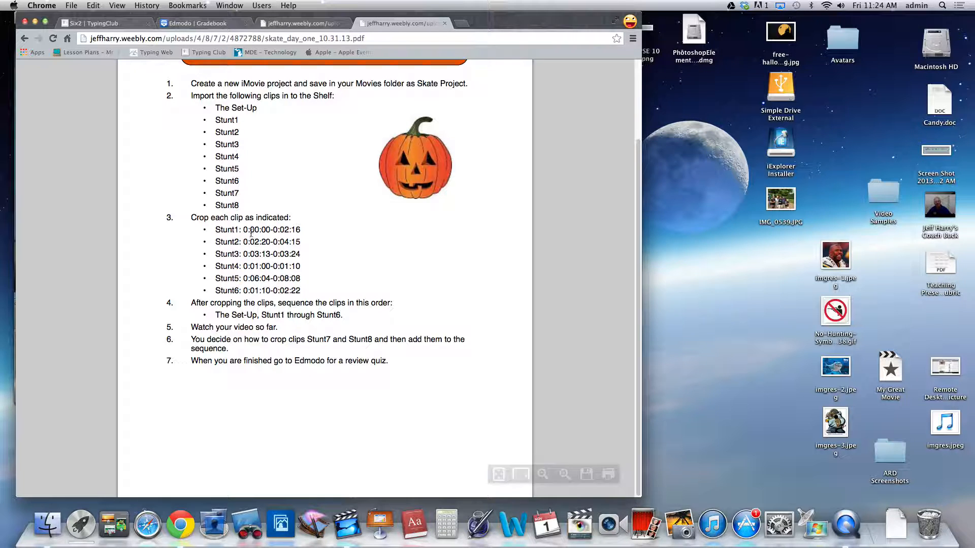
{"action": "left_click_drag", "start_coordinate": [243, 230], "coordinate": [301, 230]}
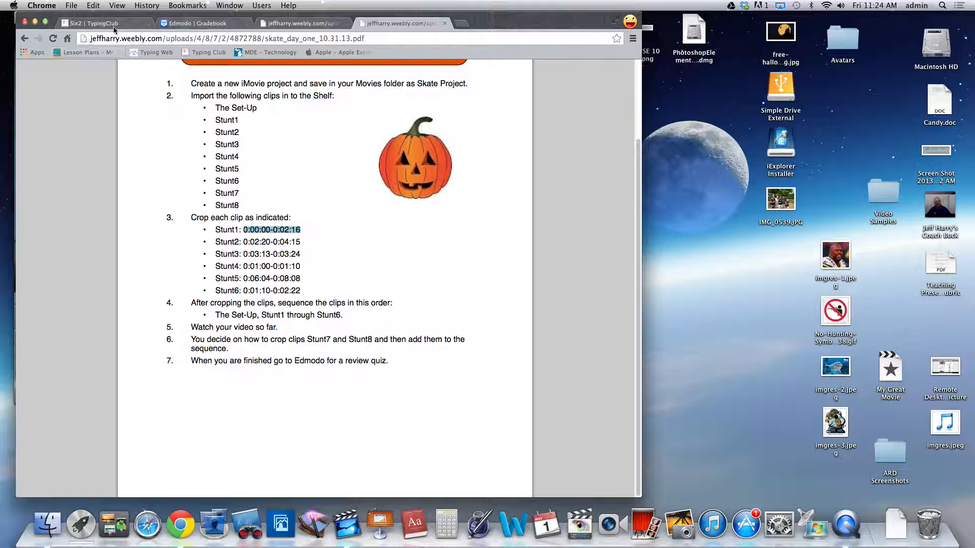
{"action": "left_click_drag", "start_coordinate": [522, 23], "coordinate": [917, 72]}
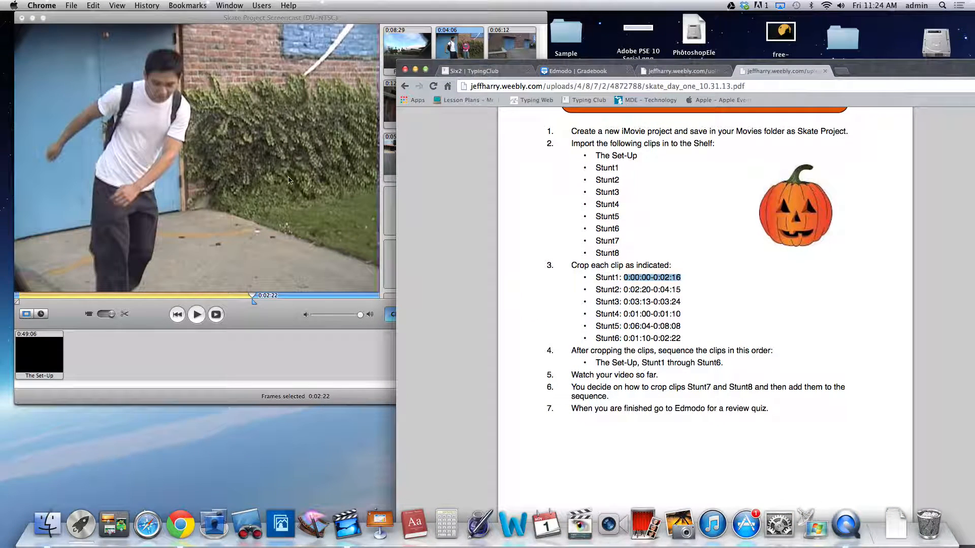
Back in iMovie HD, crop Stunt 1 to 0:00:00–0:02:16 and place it after The Set-Up in the sequence.
{"action": "left_click", "coordinate": [181, 21]}
{"action": "mouse_move", "coordinate": [17, 302]}
{"action": "left_mouse_down"}
{"action": "mouse_move", "coordinate": [116, 306]}
{"action": "mouse_move", "coordinate": [1, 306]}
{"action": "left_mouse_up"}
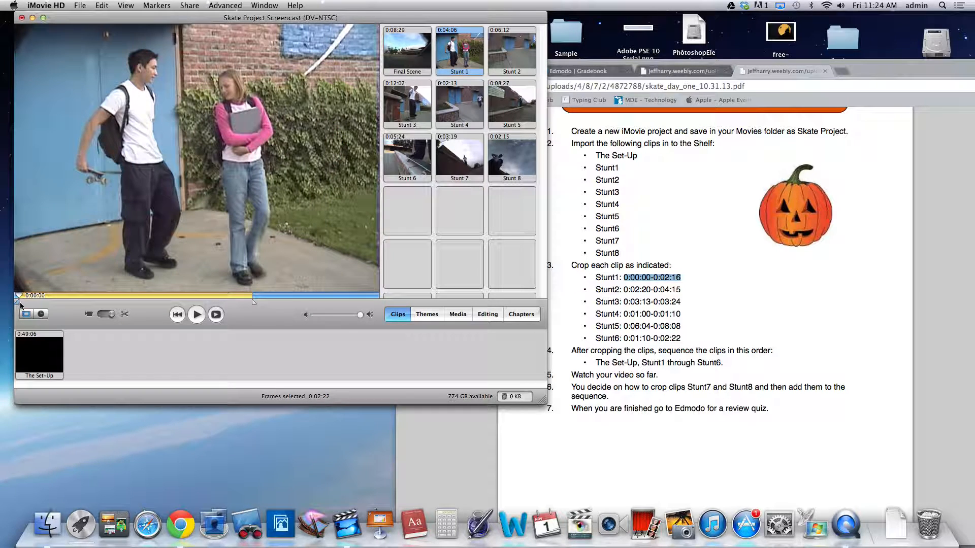
{"action": "mouse_move", "coordinate": [254, 300]}
{"action": "left_mouse_down"}
{"action": "mouse_move", "coordinate": [219, 300]}
{"action": "mouse_move", "coordinate": [237, 300]}
{"action": "left_mouse_up"}
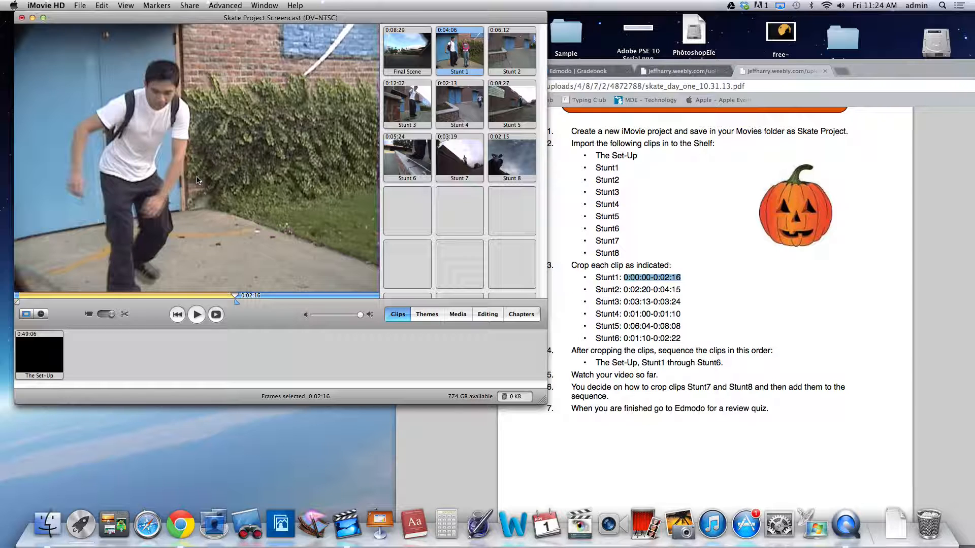
{"action": "key", "text": "super+k"}
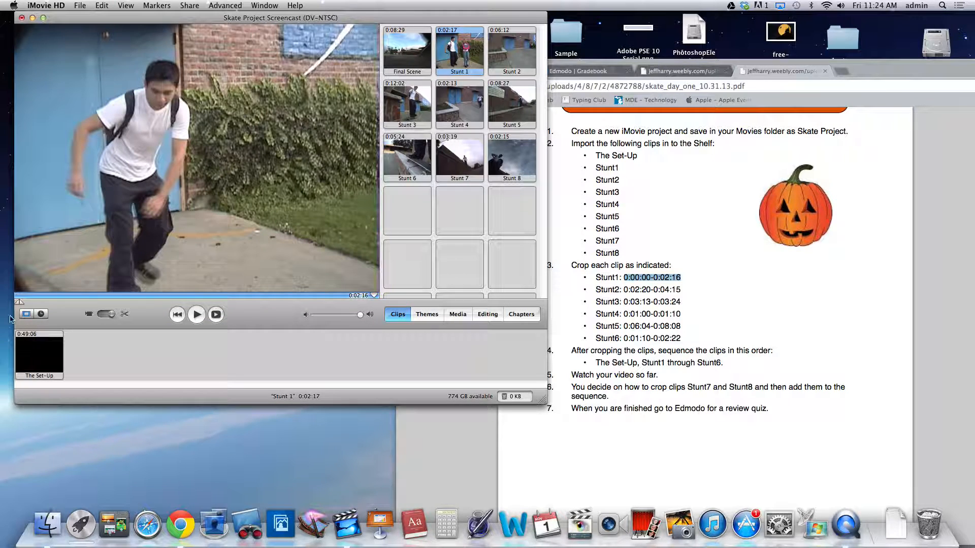
{"action": "left_click_drag", "start_coordinate": [374, 296], "coordinate": [266, 312]}
{"action": "left_click_drag", "start_coordinate": [460, 49], "coordinate": [125, 353]}
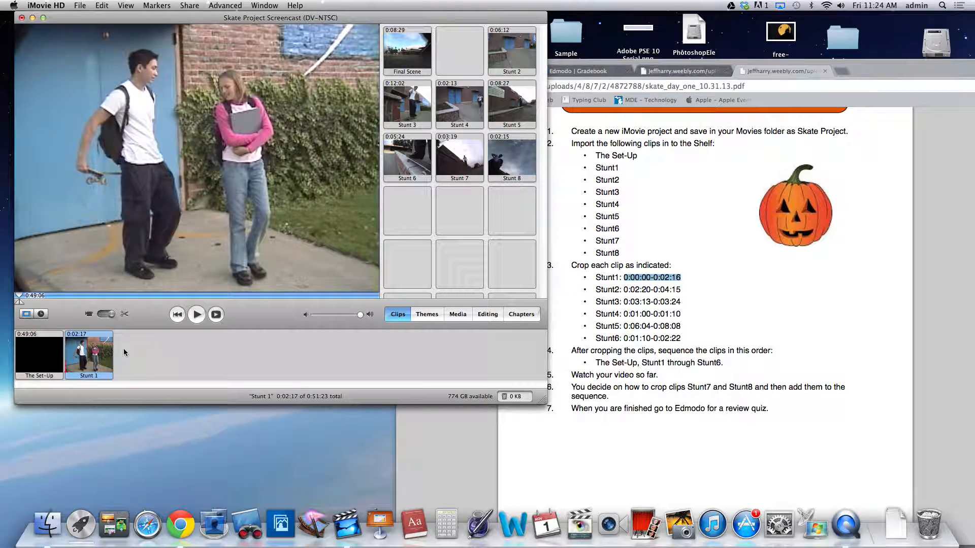
Select the Stunt 2 clip, switch to Chrome to highlight the Stunt2 crop range, and place the activity sheet beside the project again.
{"action": "left_click", "coordinate": [519, 54]}
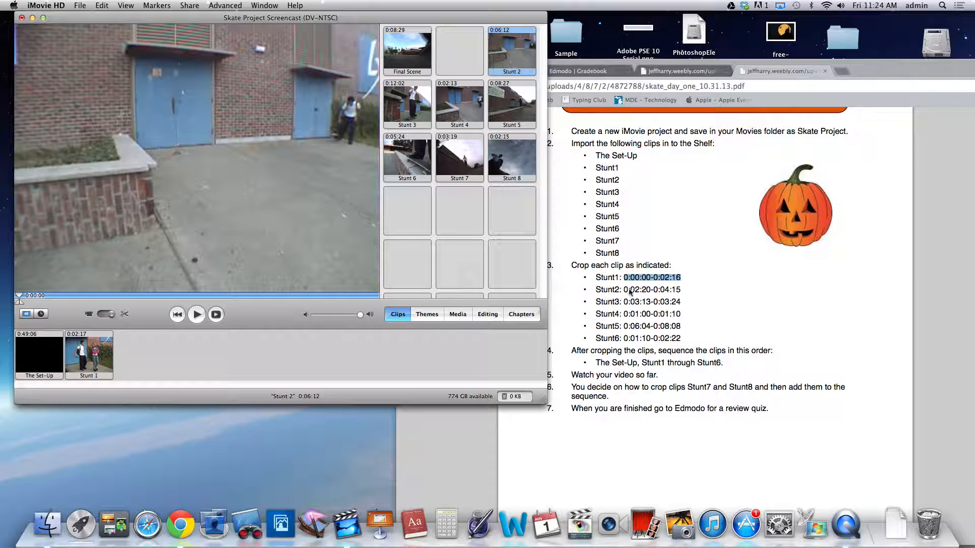
{"action": "left_click_drag", "start_coordinate": [867, 71], "coordinate": [416, 24]}
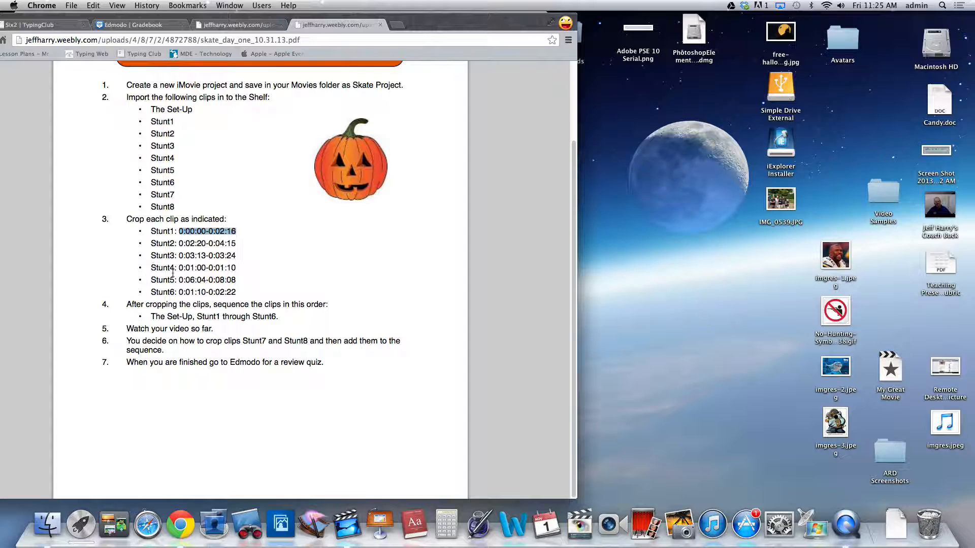
{"action": "left_click_drag", "start_coordinate": [178, 245], "coordinate": [261, 243]}
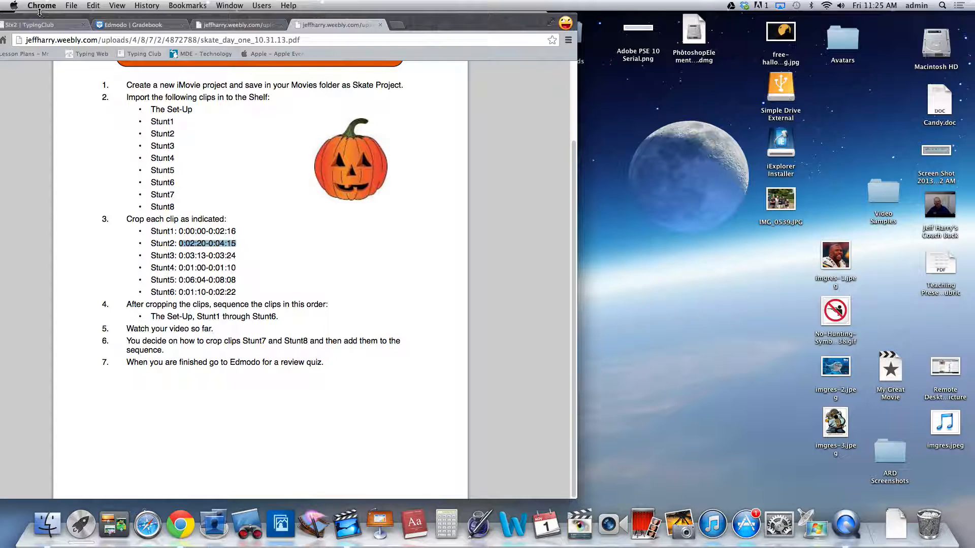
{"action": "left_click_drag", "start_coordinate": [415, 24], "coordinate": [973, 189]}
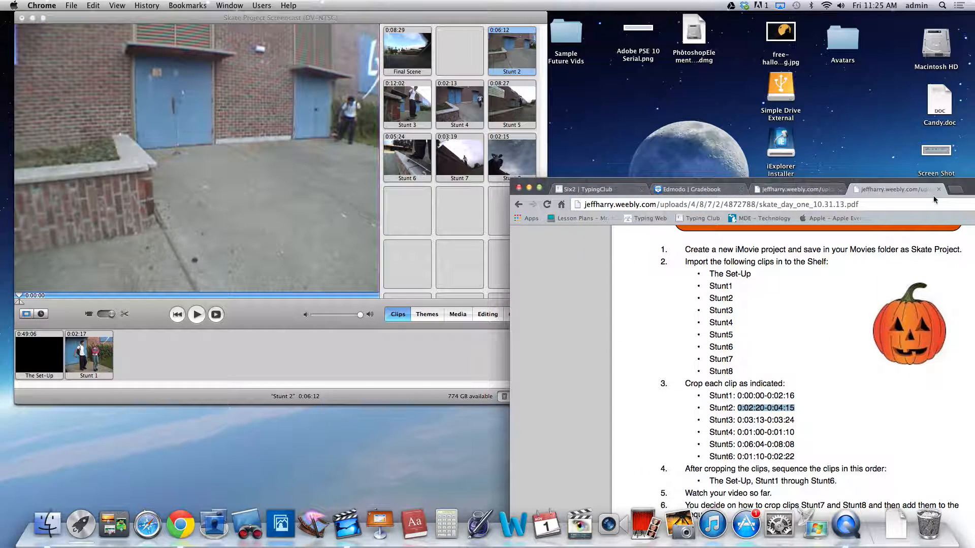
Back in iMovie HD, crop Stunt 2 to 0:02:20–0:04:15 and place it after Stunt 1 in the sequence.
{"action": "left_click", "coordinate": [494, 66]}
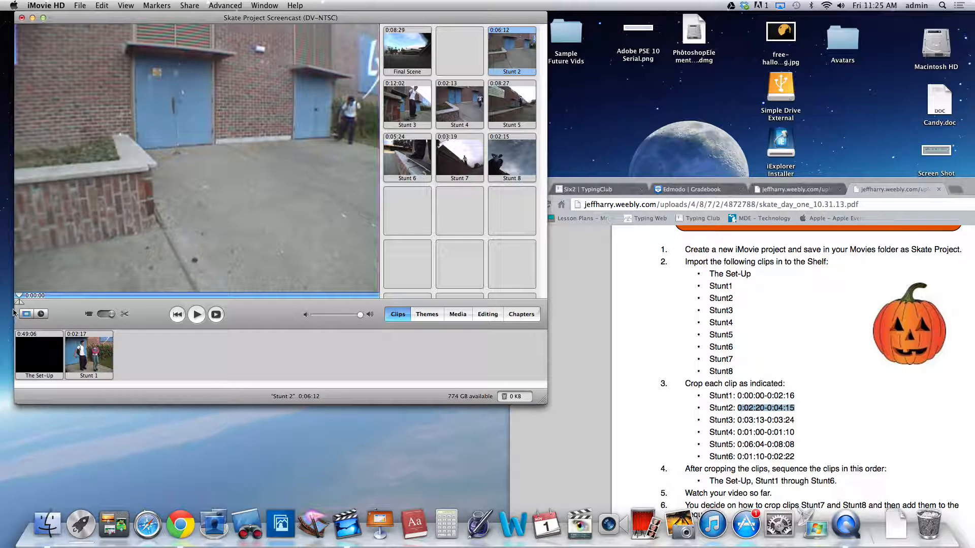
{"action": "mouse_move", "coordinate": [24, 302]}
{"action": "left_mouse_down"}
{"action": "mouse_move", "coordinate": [244, 304]}
{"action": "mouse_move", "coordinate": [191, 305]}
{"action": "left_mouse_up"}
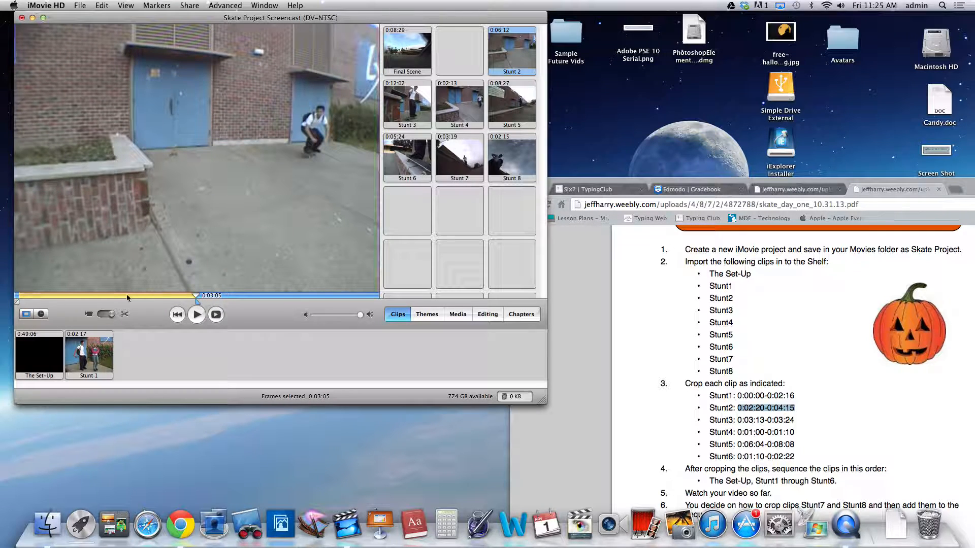
{"action": "mouse_move", "coordinate": [197, 305]}
{"action": "left_mouse_down"}
{"action": "mouse_move", "coordinate": [285, 303]}
{"action": "mouse_move", "coordinate": [271, 302]}
{"action": "left_mouse_up"}
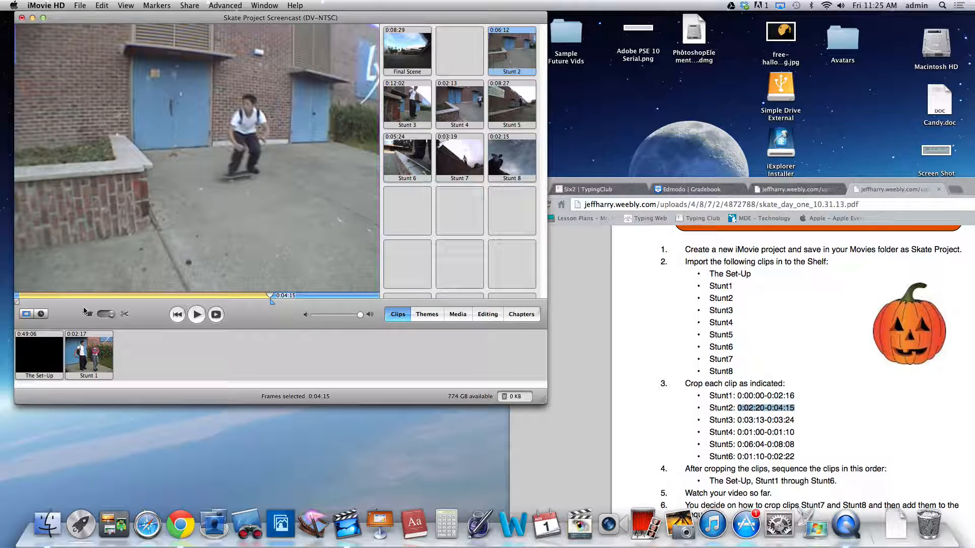
{"action": "left_click_drag", "start_coordinate": [18, 305], "coordinate": [168, 301]}
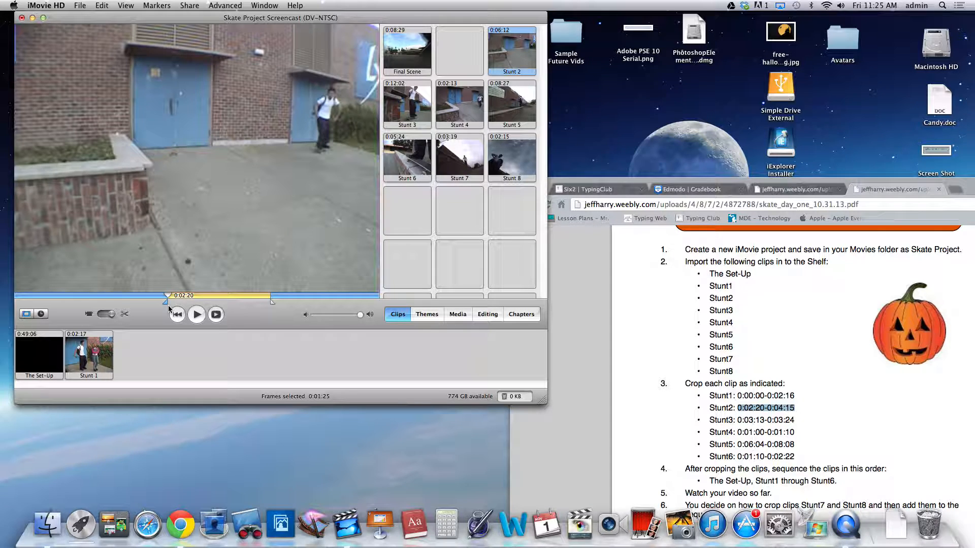
{"action": "key", "text": "super+k"}
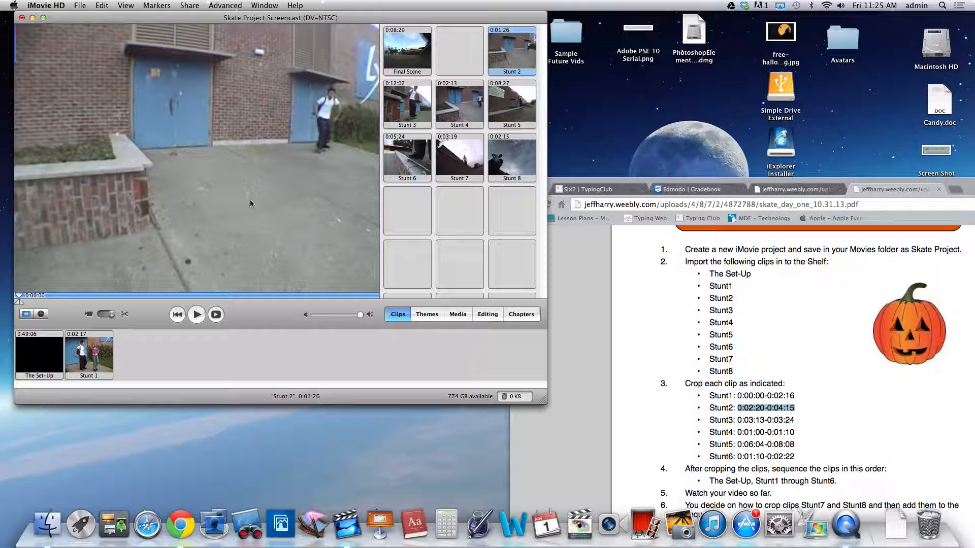
{"action": "left_click_drag", "start_coordinate": [523, 58], "coordinate": [166, 350]}
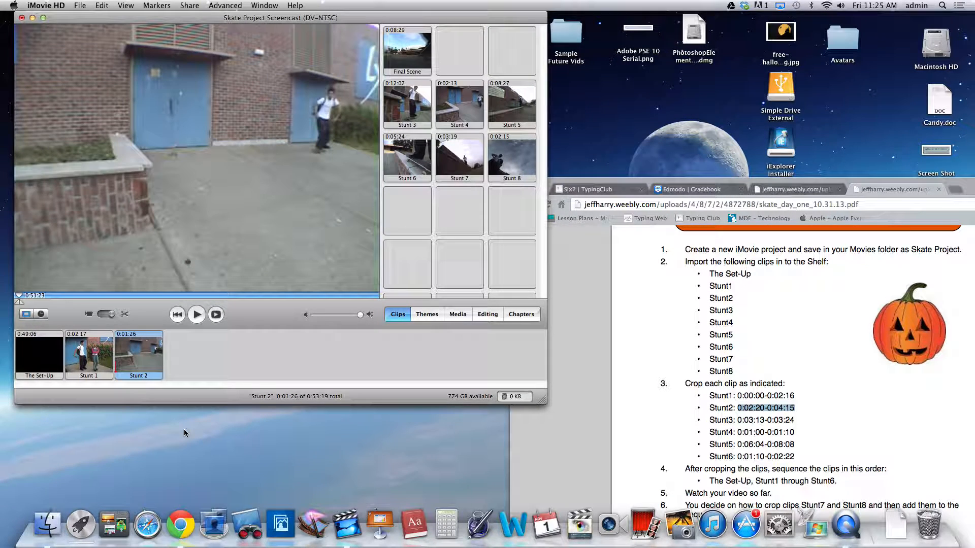
Select Stunt 1 and Stunt 2 together in the sequence and play them back.
{"action": "left_click", "coordinate": [243, 357]}
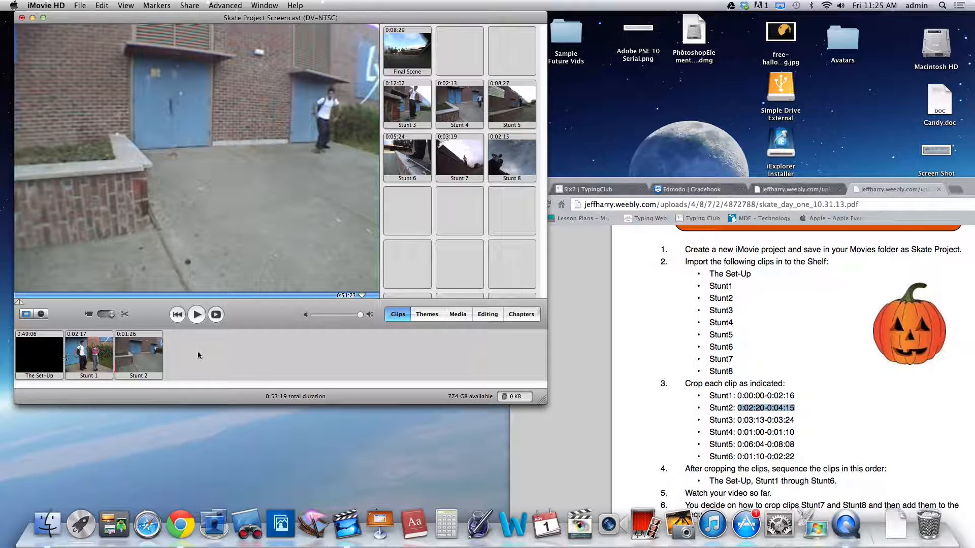
{"action": "left_click_drag", "start_coordinate": [226, 349], "coordinate": [81, 362]}
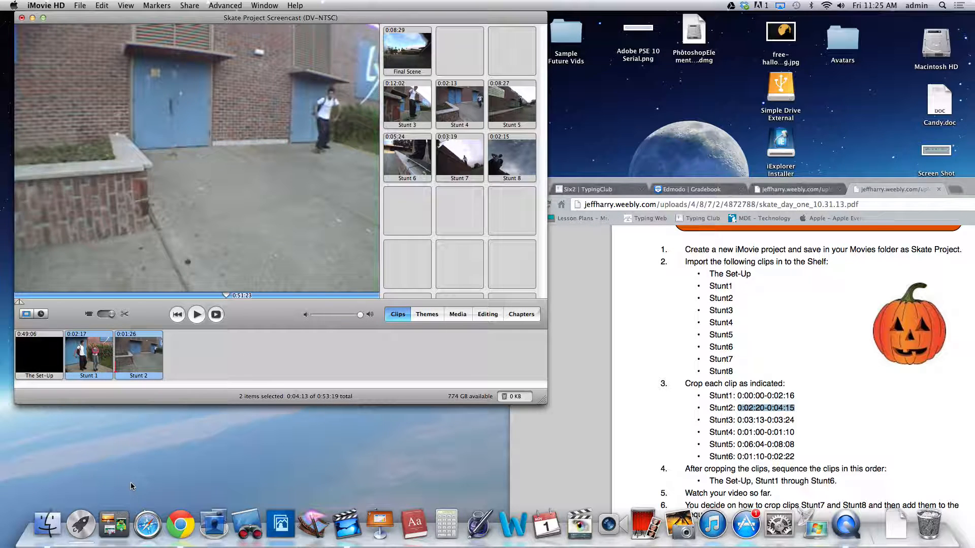
{"action": "left_click", "coordinate": [225, 361]}
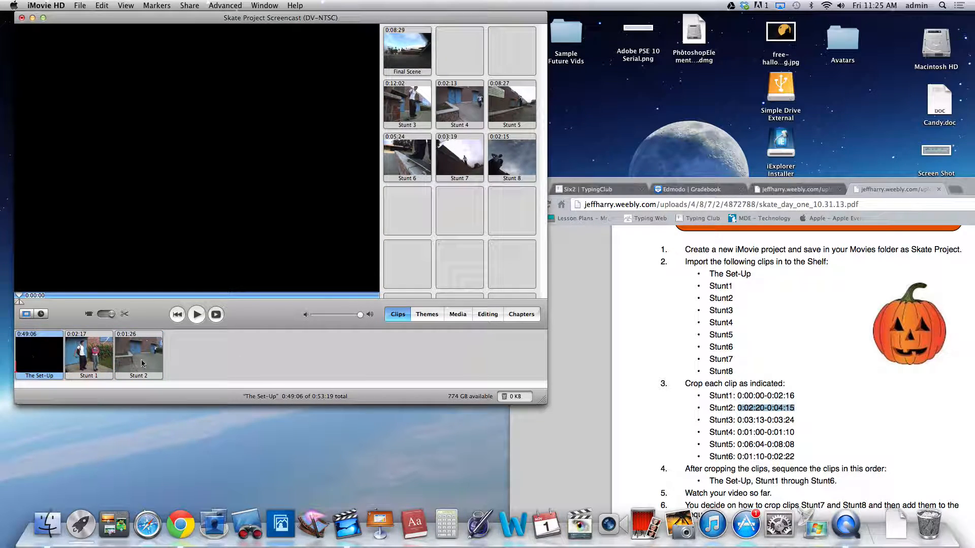
{"action": "left_click_drag", "start_coordinate": [227, 358], "coordinate": [73, 351]}
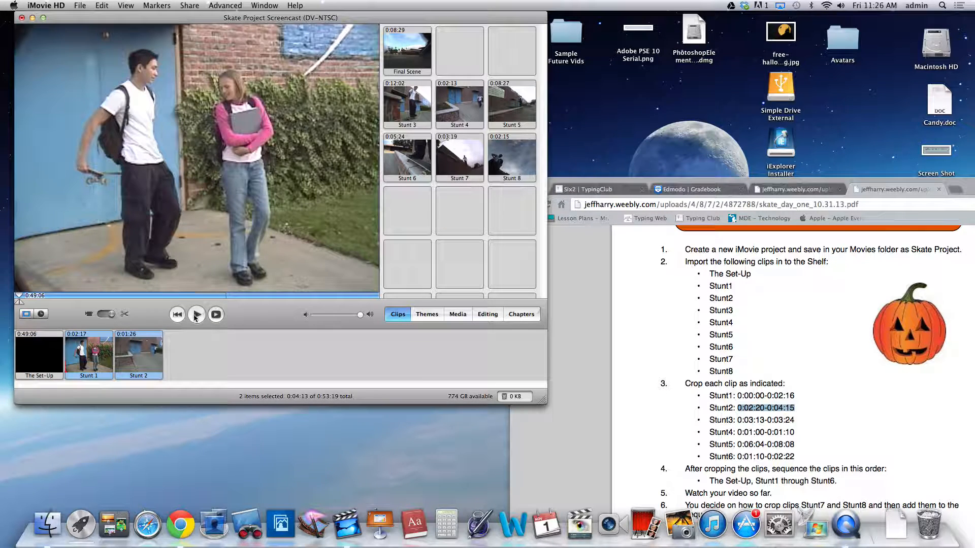
{"action": "left_click", "coordinate": [197, 315]}
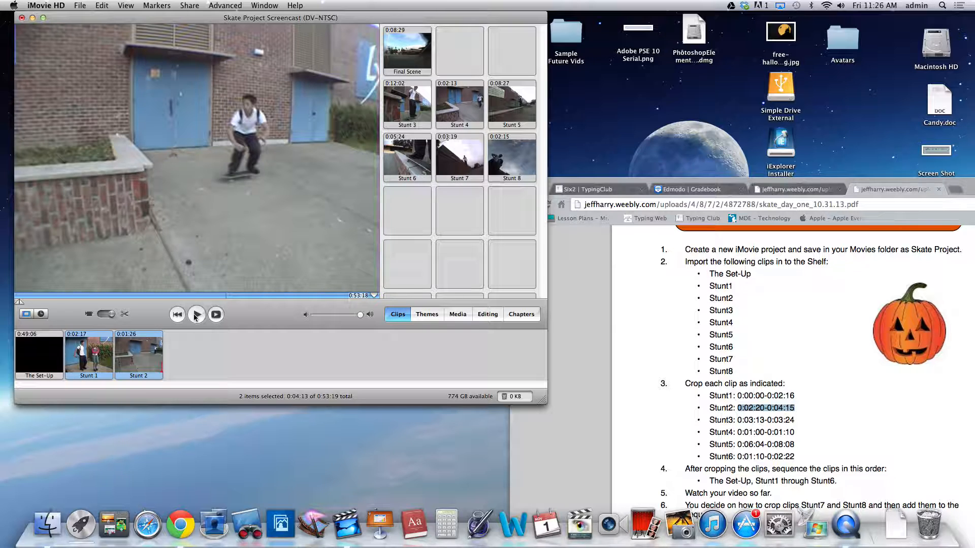
Raise the activity sheet to show all crop ranges, crop Stunt 3 to 0:03:13–0:03:24 and place it after Stunt 2 in the sequence.
{"action": "left_click", "coordinate": [407, 105]}
{"action": "left_click_drag", "start_coordinate": [970, 189], "coordinate": [955, 72]}
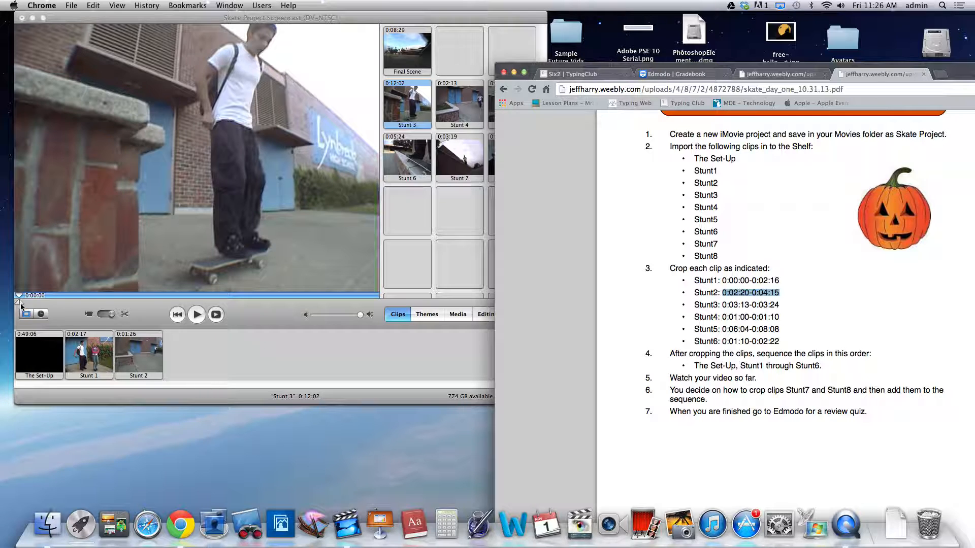
{"action": "left_click", "coordinate": [184, 307]}
{"action": "left_click_drag", "start_coordinate": [16, 303], "coordinate": [263, 302]}
{"action": "mouse_move", "coordinate": [16, 303]}
{"action": "left_mouse_down"}
{"action": "mouse_move", "coordinate": [185, 306]}
{"action": "mouse_move", "coordinate": [91, 304]}
{"action": "mouse_move", "coordinate": [120, 304]}
{"action": "left_mouse_up"}
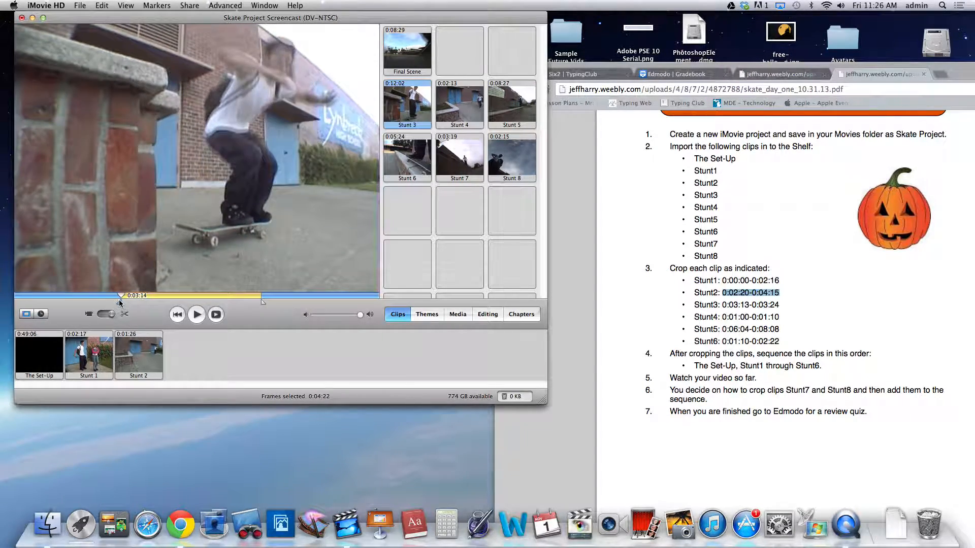
{"action": "left_click_drag", "start_coordinate": [263, 304], "coordinate": [134, 303]}
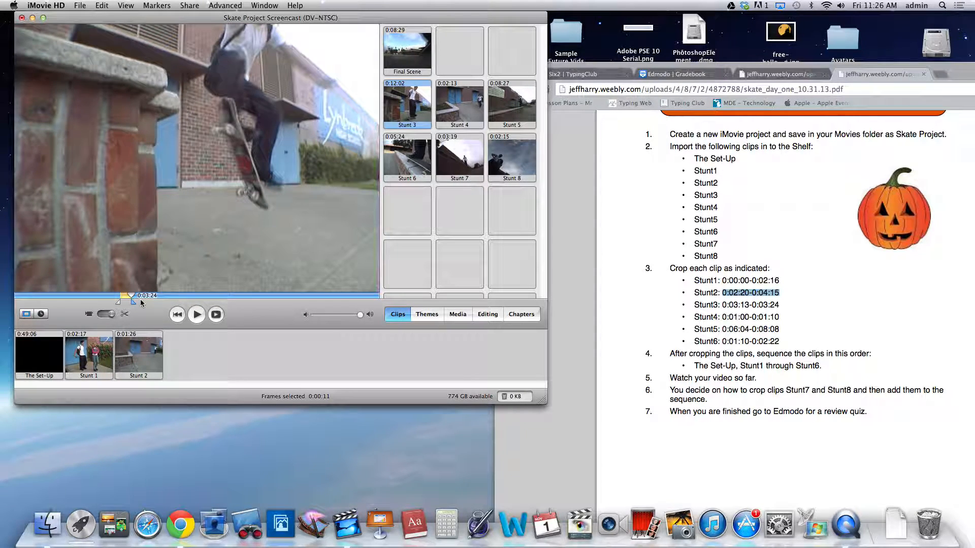
{"action": "key", "text": "super+k"}
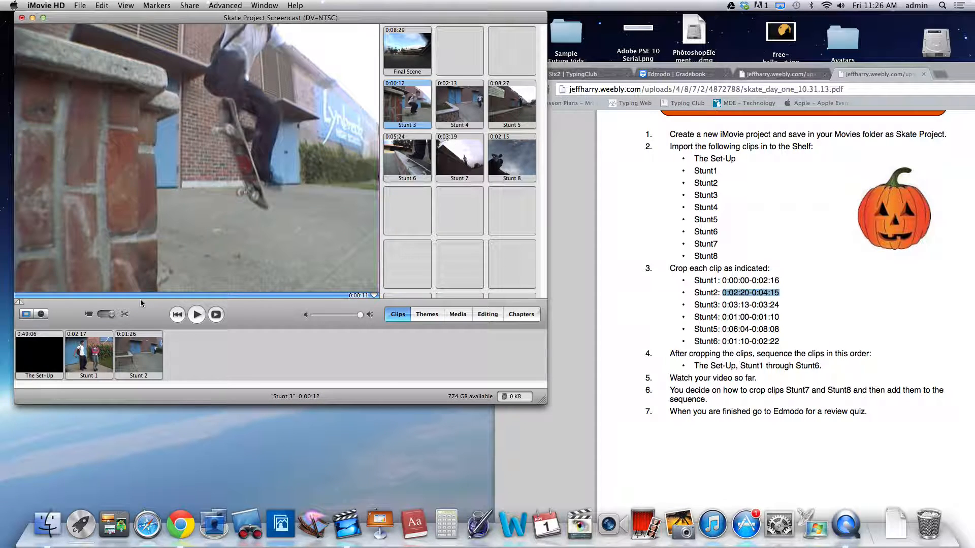
{"action": "left_click_drag", "start_coordinate": [407, 104], "coordinate": [187, 355]}
Crop Stunt 4 to 0:01:00–0:01:10 and place it after Stunt 3 in the sequence.
{"action": "left_click", "coordinate": [459, 104]}
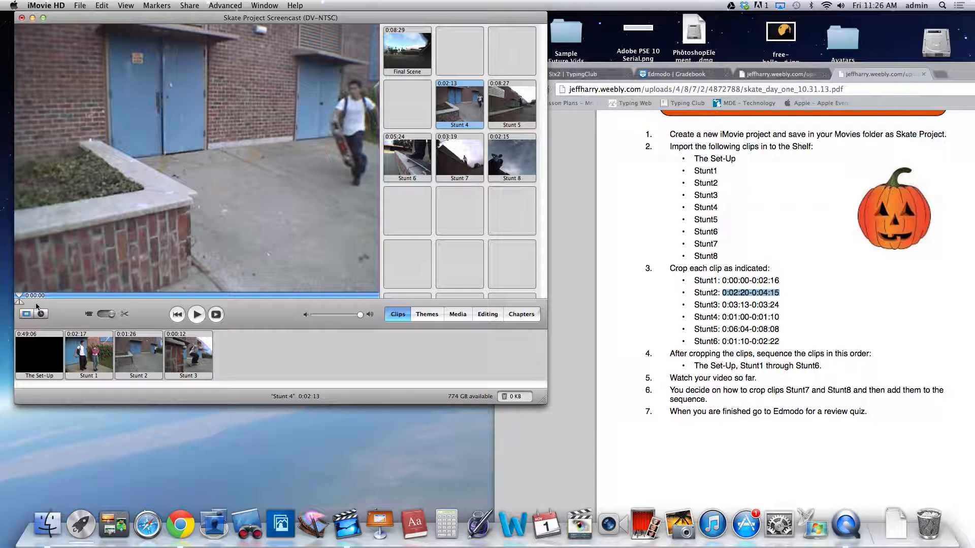
{"action": "left_click_drag", "start_coordinate": [21, 305], "coordinate": [249, 304]}
{"action": "mouse_move", "coordinate": [20, 304]}
{"action": "left_mouse_down"}
{"action": "mouse_move", "coordinate": [192, 303]}
{"action": "mouse_move", "coordinate": [165, 304]}
{"action": "left_mouse_up"}
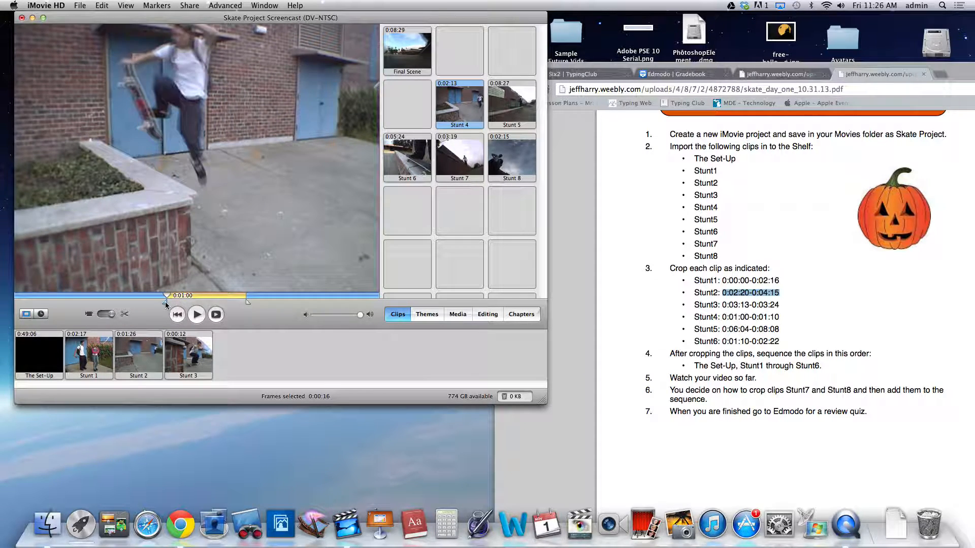
{"action": "mouse_move", "coordinate": [248, 301]}
{"action": "left_mouse_down"}
{"action": "mouse_move", "coordinate": [196, 300]}
{"action": "mouse_move", "coordinate": [216, 301]}
{"action": "left_mouse_up"}
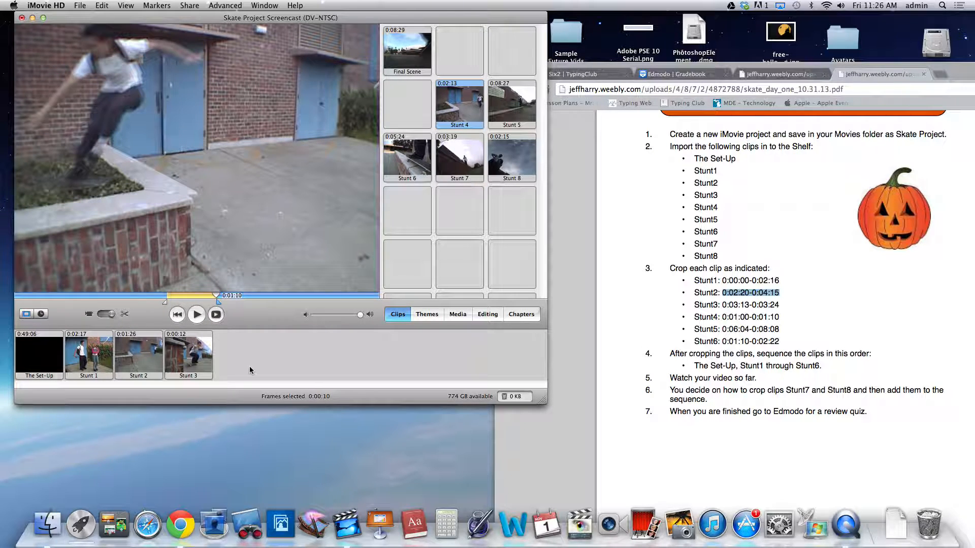
{"action": "key", "text": "super+k"}
{"action": "left_click_drag", "start_coordinate": [460, 105], "coordinate": [280, 304]}
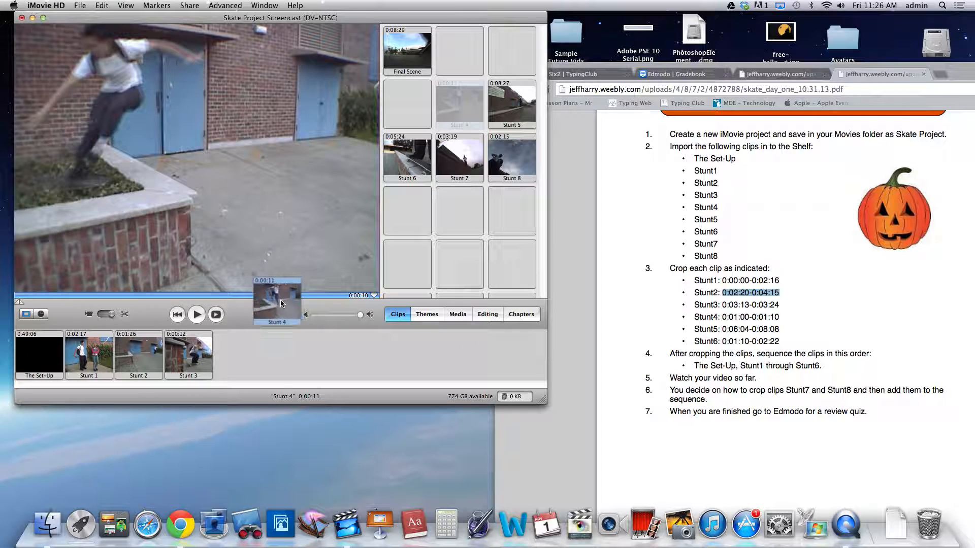
{"action": "left_click_drag", "start_coordinate": [254, 351], "coordinate": [254, 351]}
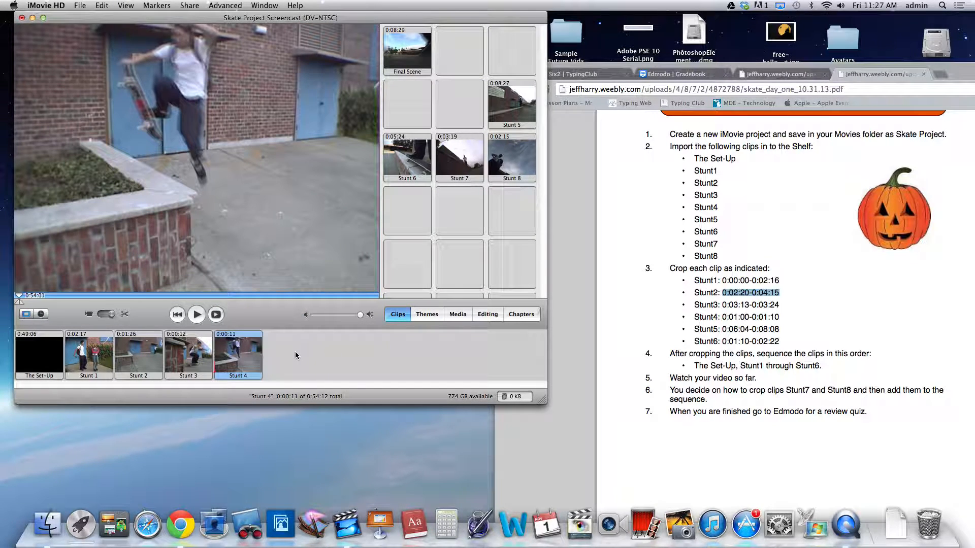
Select Stunt 2 through Stunt 4 in the sequence and play them back from near the start.
{"action": "left_click_drag", "start_coordinate": [311, 353], "coordinate": [150, 370]}
{"action": "left_click", "coordinate": [196, 315]}
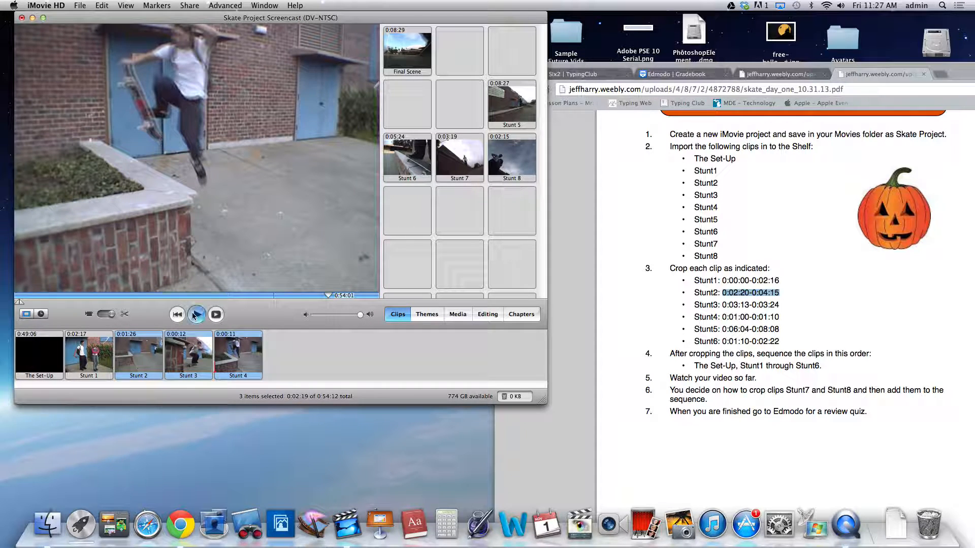
{"action": "left_click", "coordinate": [38, 298]}
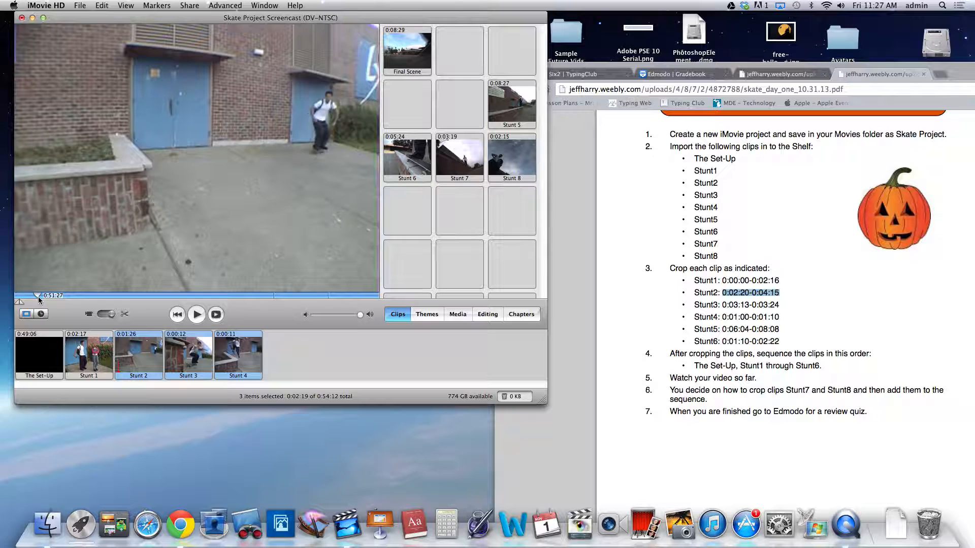
{"action": "left_click", "coordinate": [196, 315]}
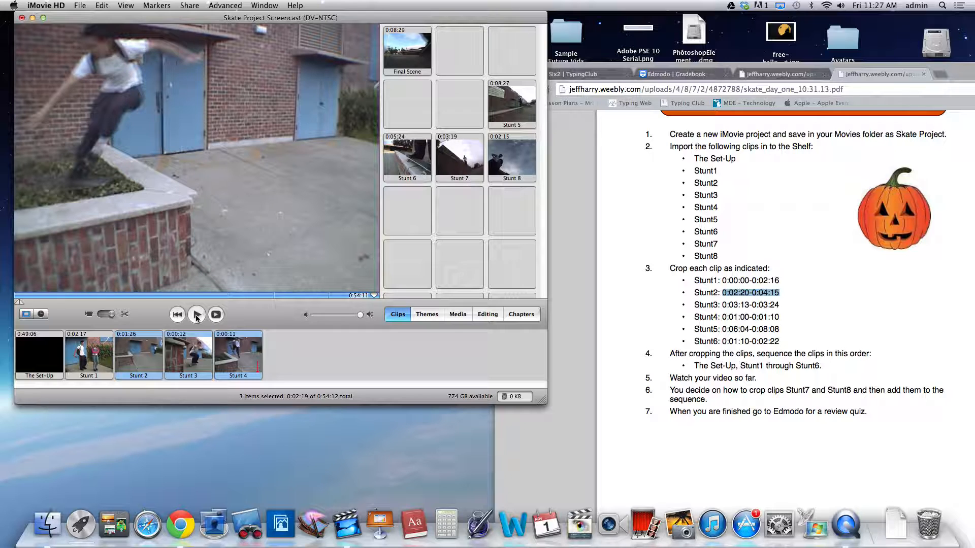
Crop Stunt 5 to 0:06:04–0:08:08 and place it after Stunt 4 in the sequence.
{"action": "left_click", "coordinate": [509, 107]}
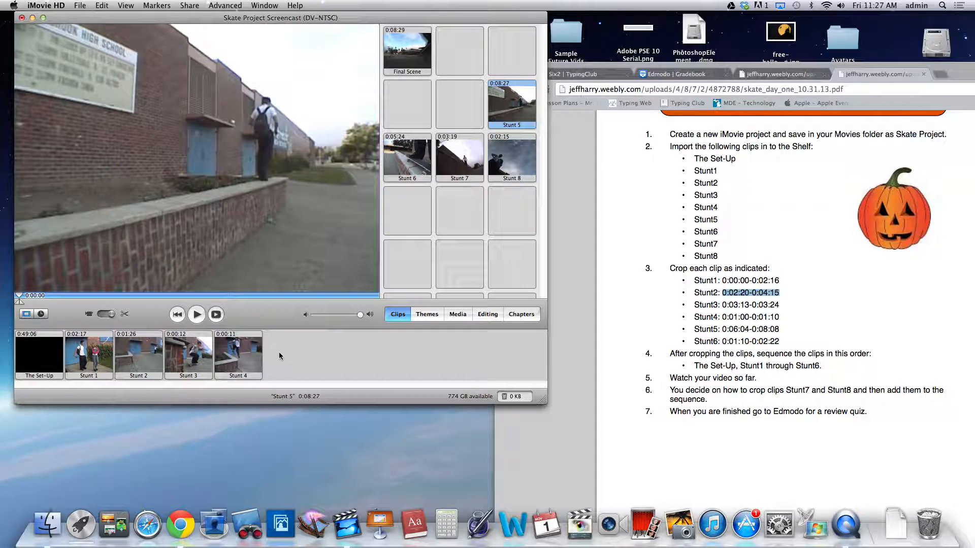
{"action": "left_click_drag", "start_coordinate": [20, 302], "coordinate": [317, 310]}
{"action": "mouse_move", "coordinate": [20, 303]}
{"action": "left_mouse_down"}
{"action": "mouse_move", "coordinate": [281, 303]}
{"action": "mouse_move", "coordinate": [263, 300]}
{"action": "left_mouse_up"}
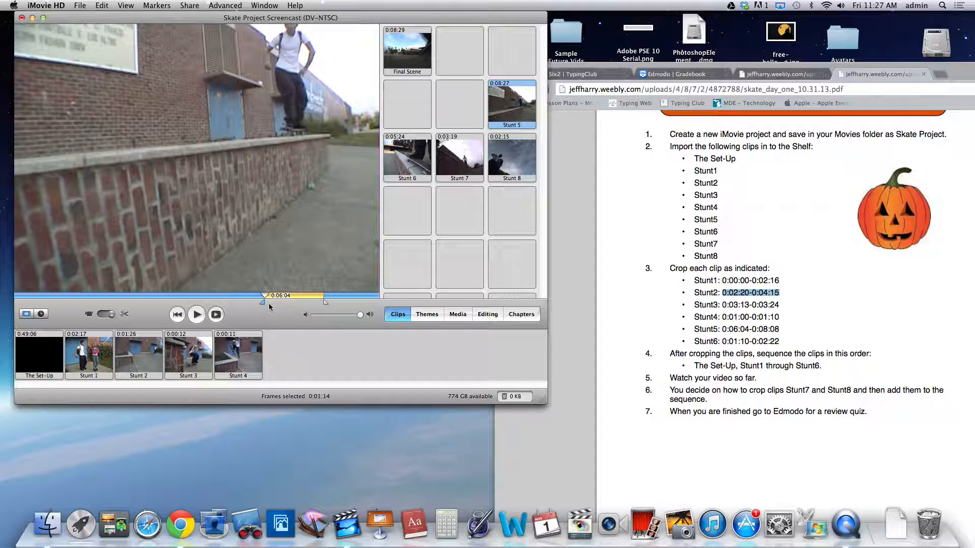
{"action": "left_click_drag", "start_coordinate": [324, 300], "coordinate": [350, 300]}
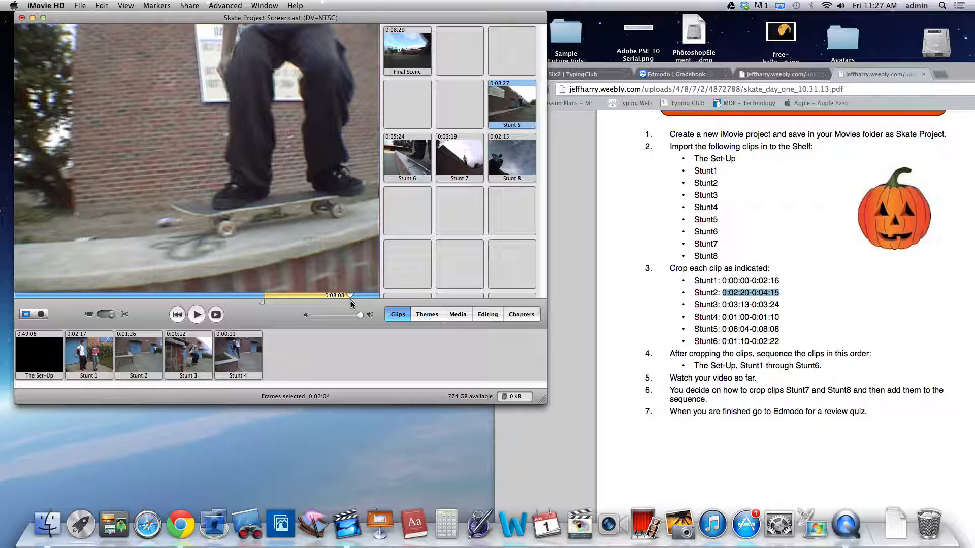
{"action": "key", "text": "super+k"}
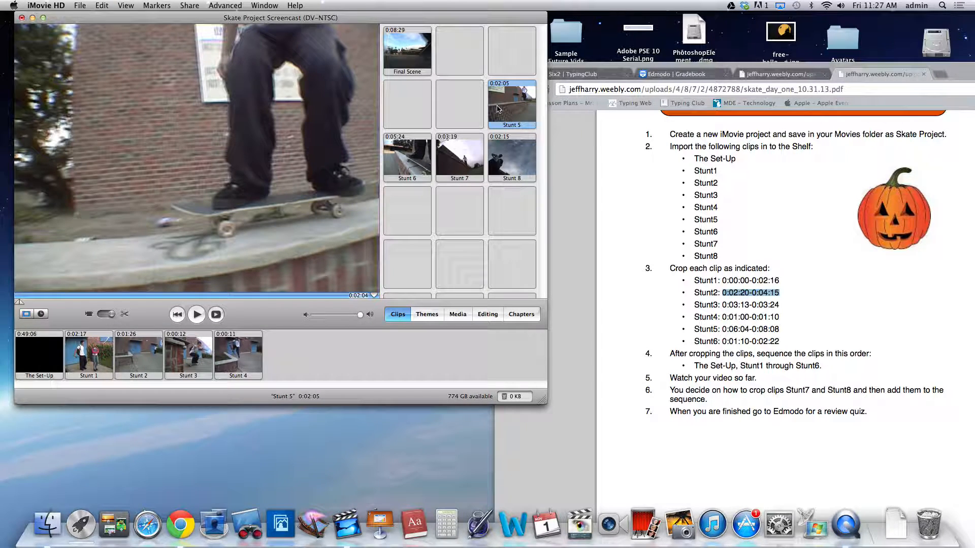
{"action": "left_click_drag", "start_coordinate": [497, 109], "coordinate": [287, 356]}
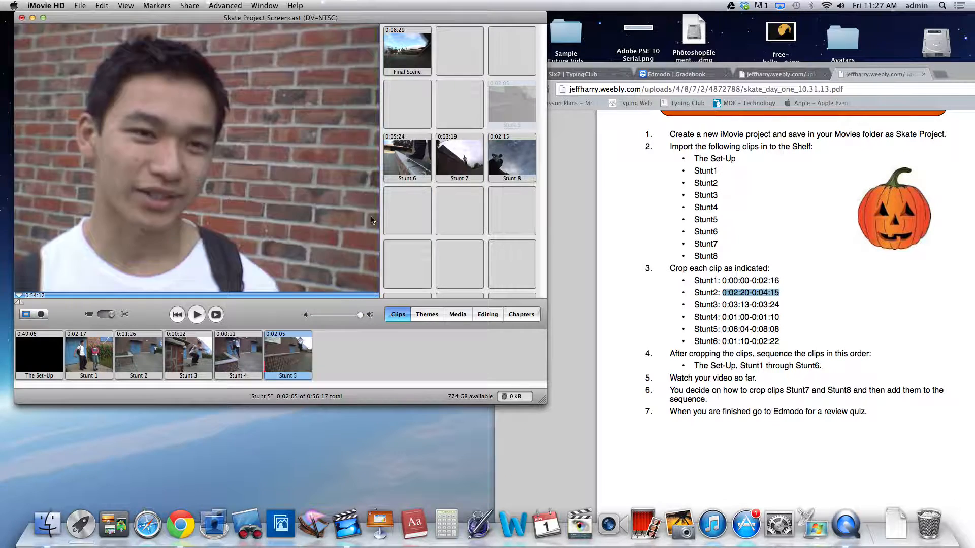
Select the Stunt 6 clip and crop it to 0:01:10–0:02:22.
{"action": "left_click", "coordinate": [413, 163]}
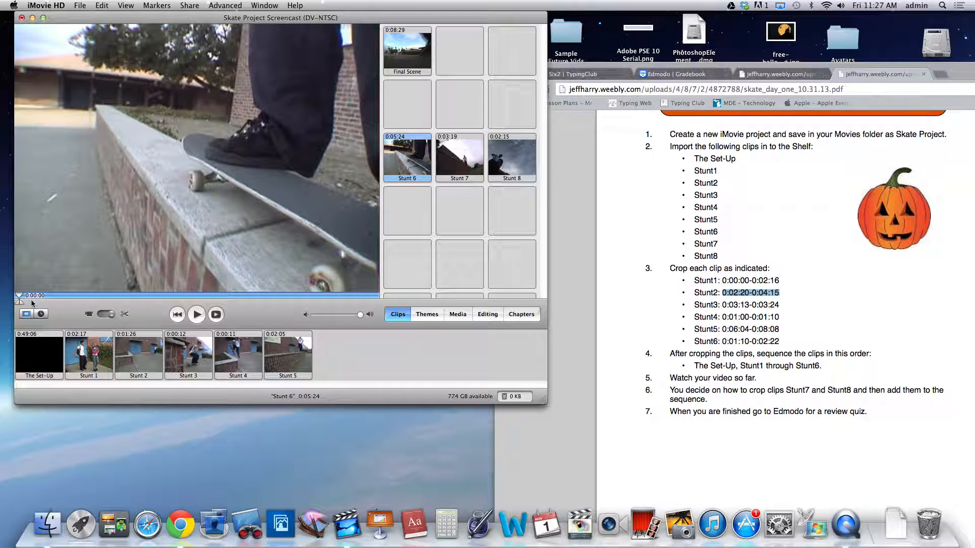
{"action": "left_click_drag", "start_coordinate": [22, 303], "coordinate": [266, 302]}
{"action": "left_click_drag", "start_coordinate": [24, 303], "coordinate": [99, 300]}
{"action": "mouse_move", "coordinate": [265, 302]}
{"action": "left_mouse_down"}
{"action": "mouse_move", "coordinate": [178, 300]}
{"action": "mouse_move", "coordinate": [188, 298]}
{"action": "left_mouse_up"}
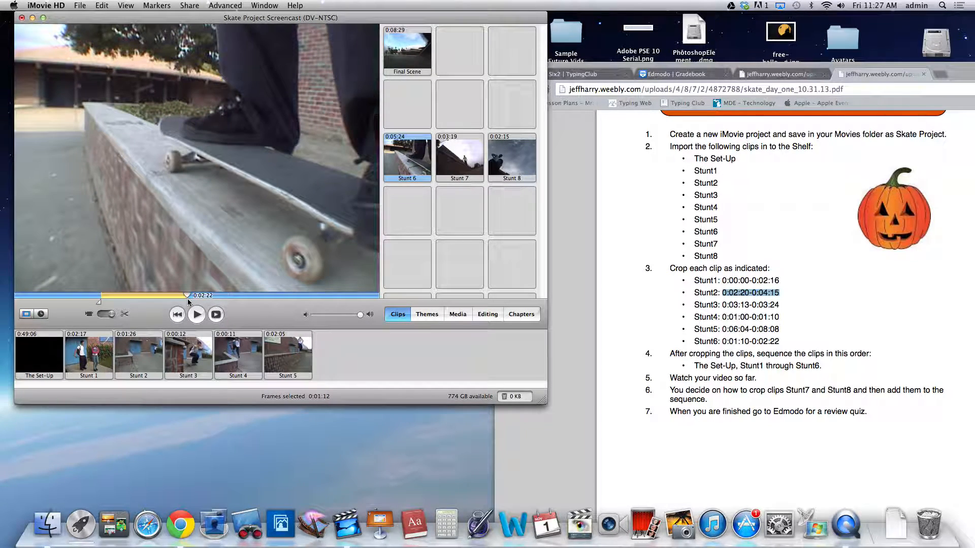
{"action": "key", "text": "super+k"}
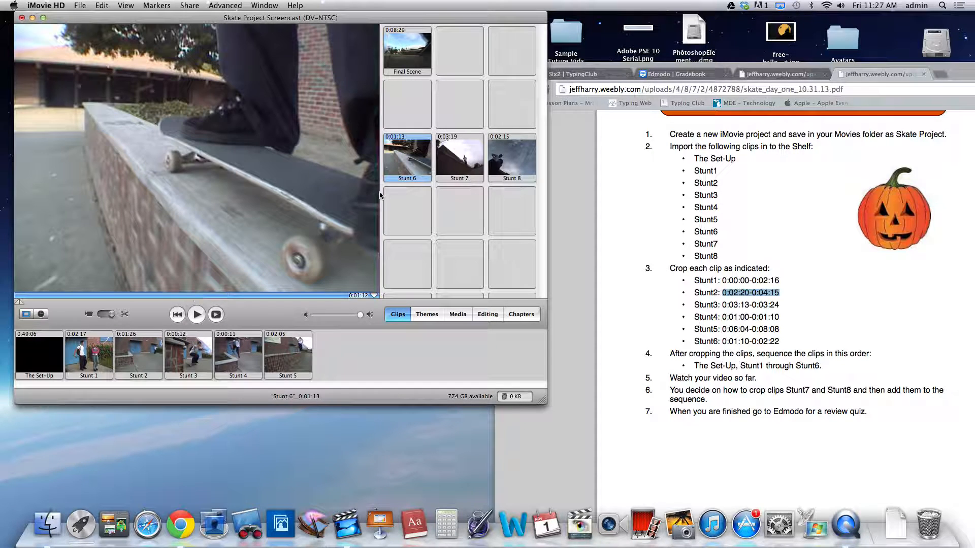
Append Stunt 6 to the end of the sequence, followed by Stunt 7 cropped to 0:00:00–0:01:19.
{"action": "left_click_drag", "start_coordinate": [343, 364], "coordinate": [342, 364]}
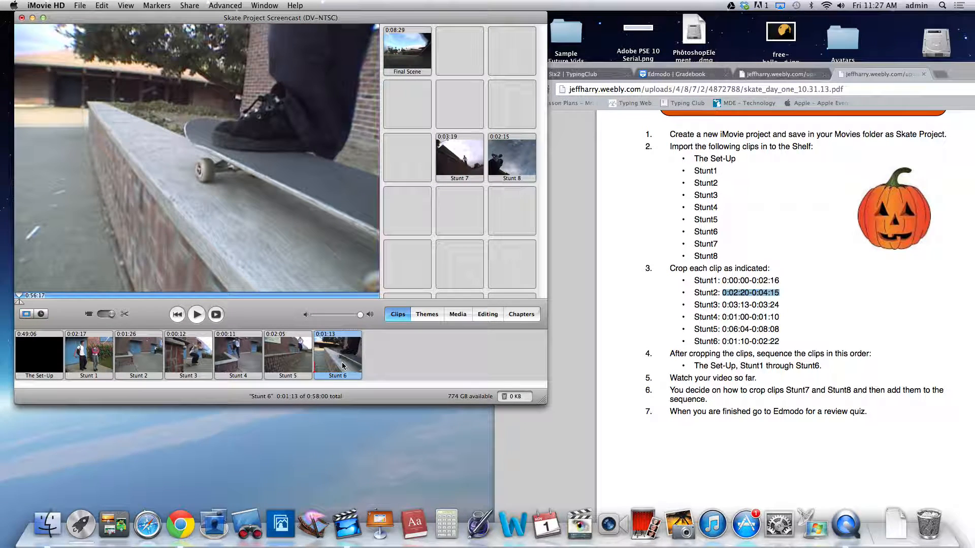
{"action": "left_click", "coordinate": [468, 164]}
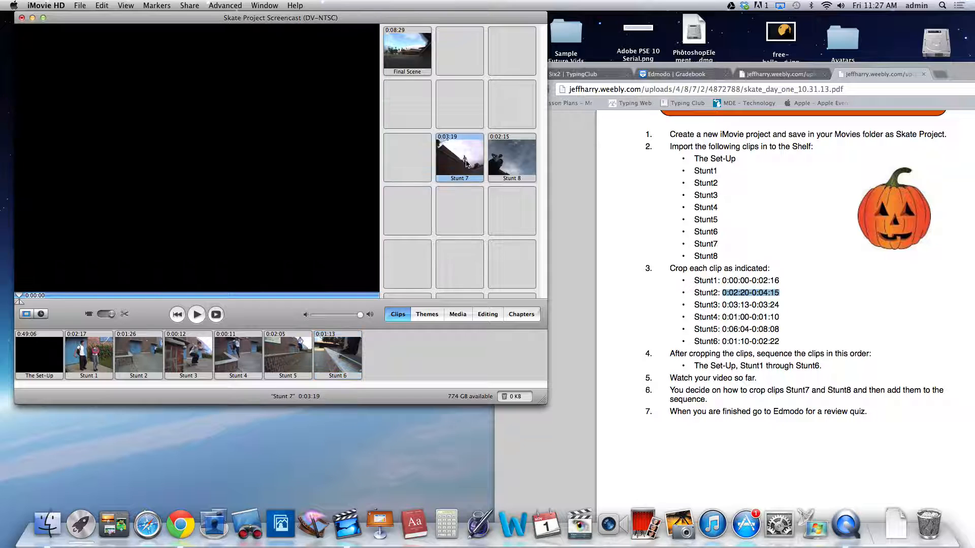
{"action": "mouse_move", "coordinate": [20, 305]}
{"action": "left_mouse_down"}
{"action": "mouse_move", "coordinate": [258, 299]}
{"action": "mouse_move", "coordinate": [172, 299]}
{"action": "mouse_move", "coordinate": [182, 298]}
{"action": "left_mouse_up"}
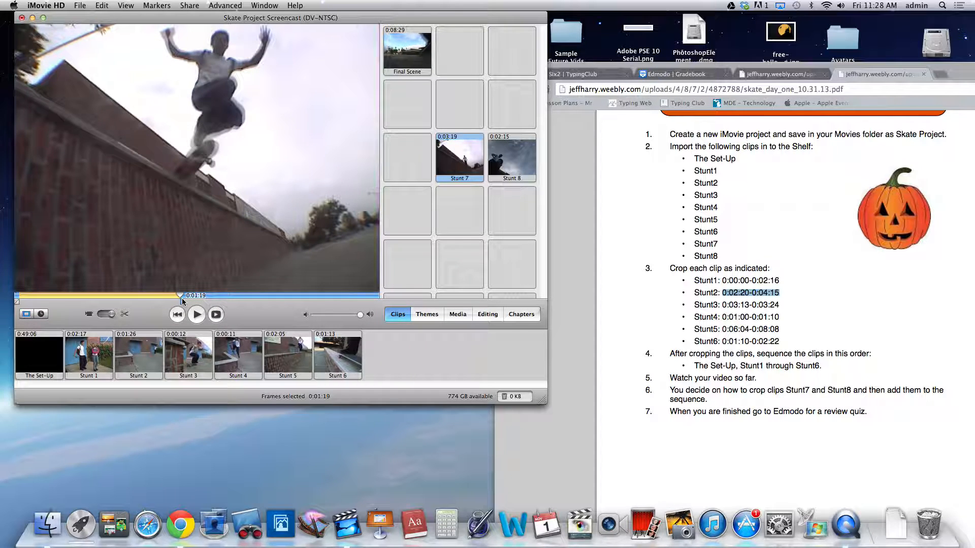
{"action": "key", "text": "super+k"}
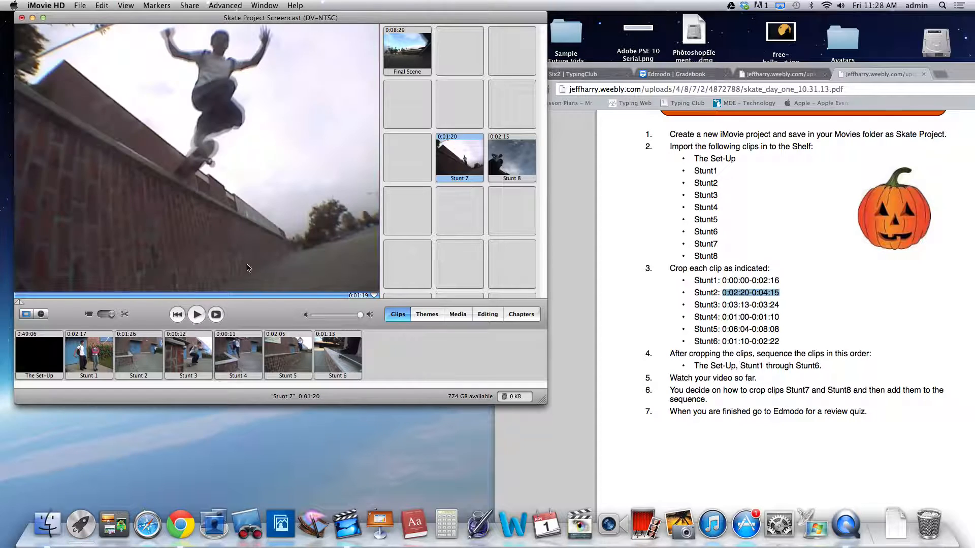
{"action": "left_click_drag", "start_coordinate": [467, 158], "coordinate": [401, 358]}
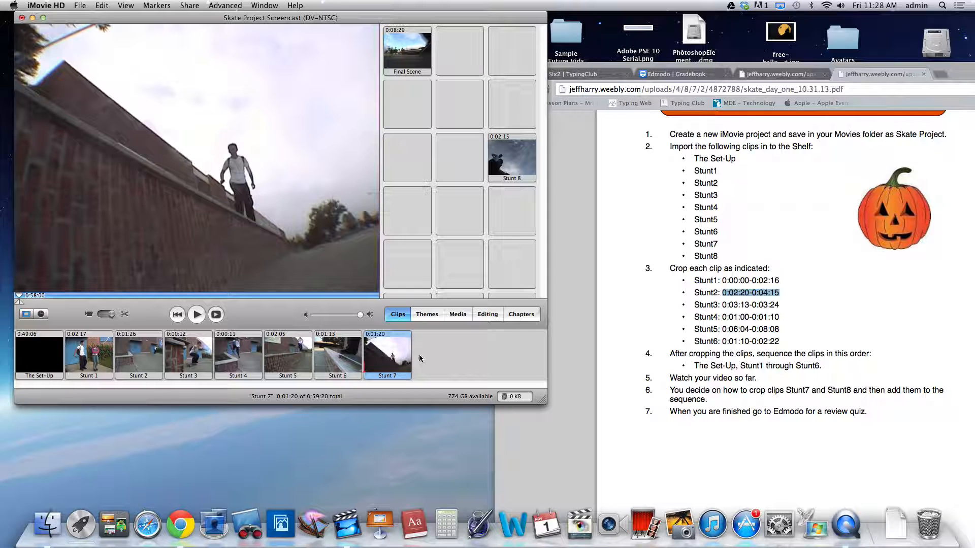
Play back Stunt 5 through Stunt 7 in the sequence and scrub through Stunt 6 to check its ending.
{"action": "left_click_drag", "start_coordinate": [477, 357], "coordinate": [274, 361]}
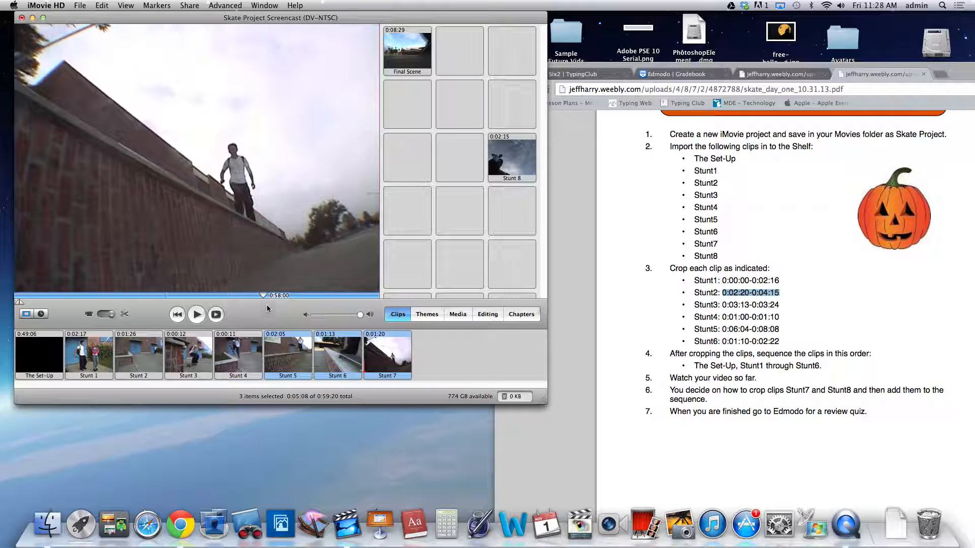
{"action": "left_click", "coordinate": [197, 314]}
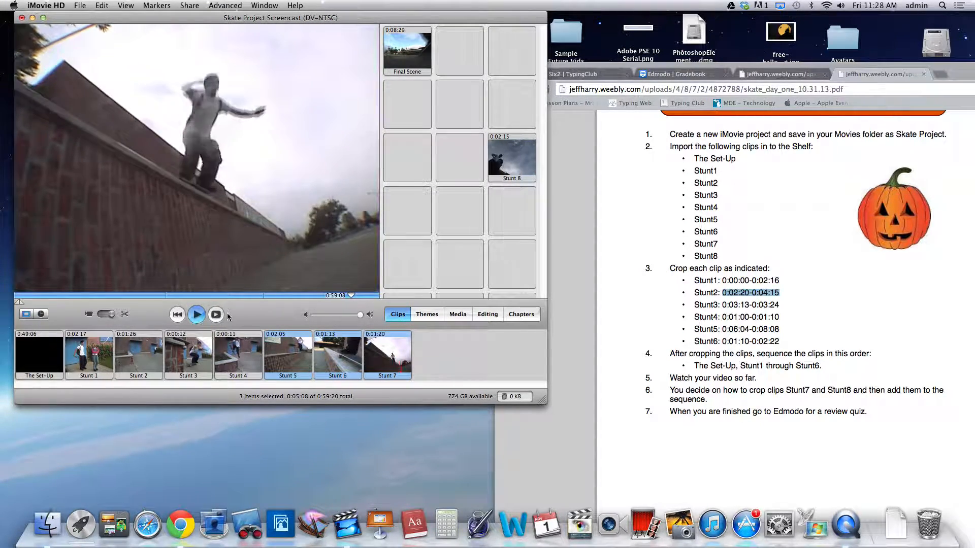
{"action": "left_click", "coordinate": [394, 359]}
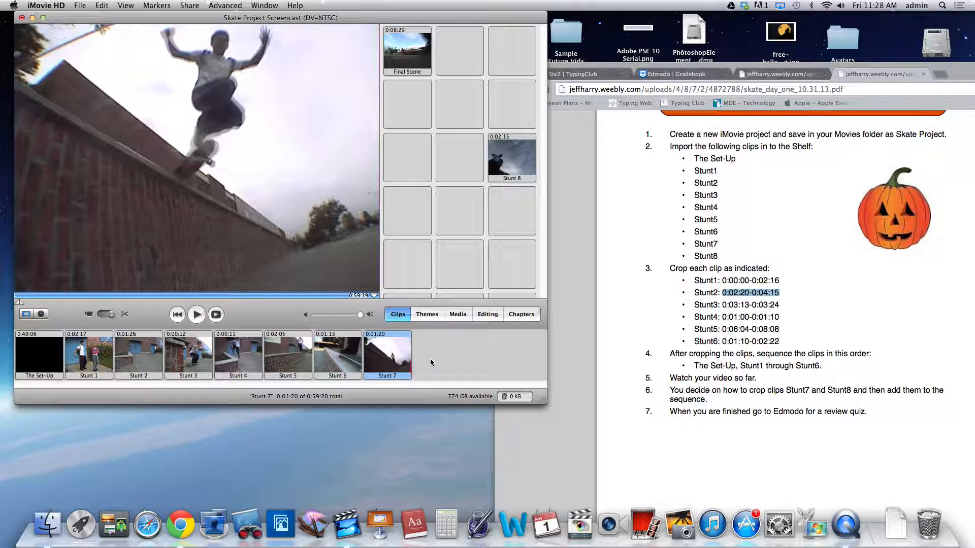
{"action": "left_click", "coordinate": [327, 351]}
{"action": "left_click_drag", "start_coordinate": [19, 297], "coordinate": [329, 308]}
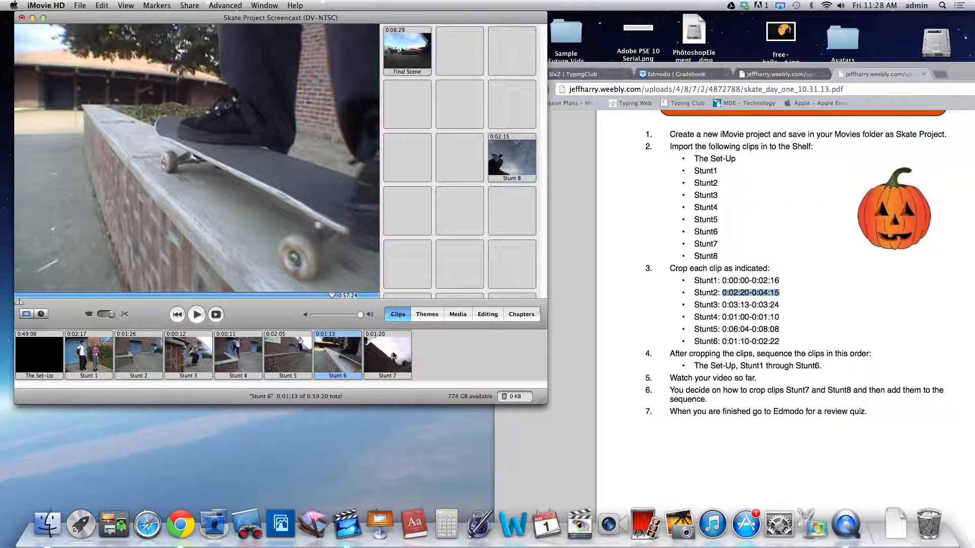
Trim Stunt 7 in the sequence by removing the first 0:00:22 of its frames, up to 0:58:22.
{"action": "left_click", "coordinate": [393, 356]}
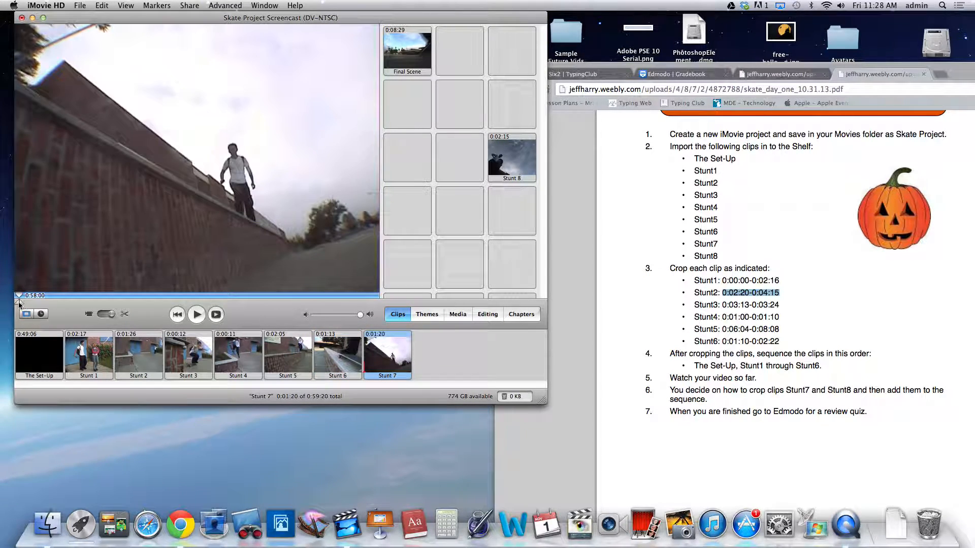
{"action": "left_click_drag", "start_coordinate": [21, 298], "coordinate": [188, 296]}
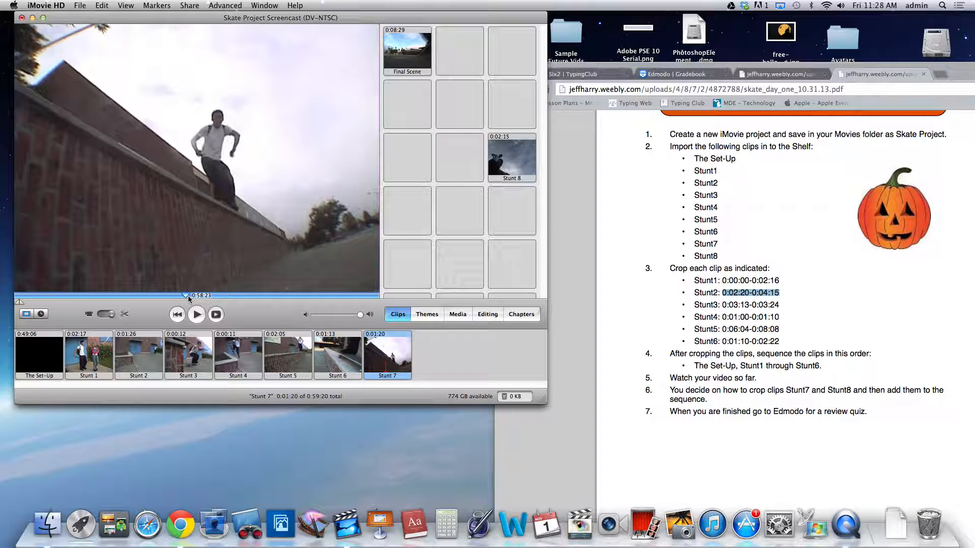
{"action": "mouse_move", "coordinate": [187, 296]}
{"action": "left_mouse_down"}
{"action": "mouse_move", "coordinate": [22, 297]}
{"action": "mouse_move", "coordinate": [169, 296]}
{"action": "left_mouse_up"}
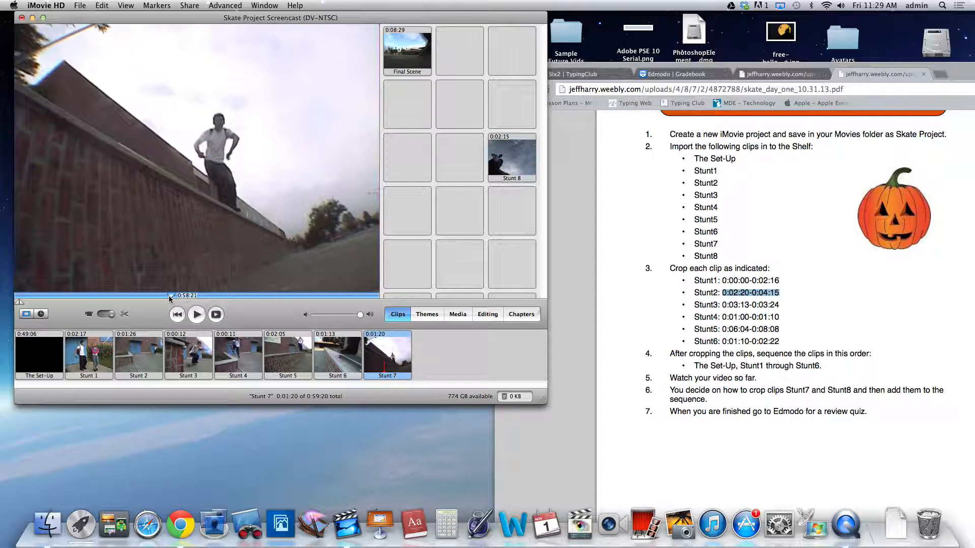
{"action": "left_click_drag", "start_coordinate": [22, 300], "coordinate": [184, 302]}
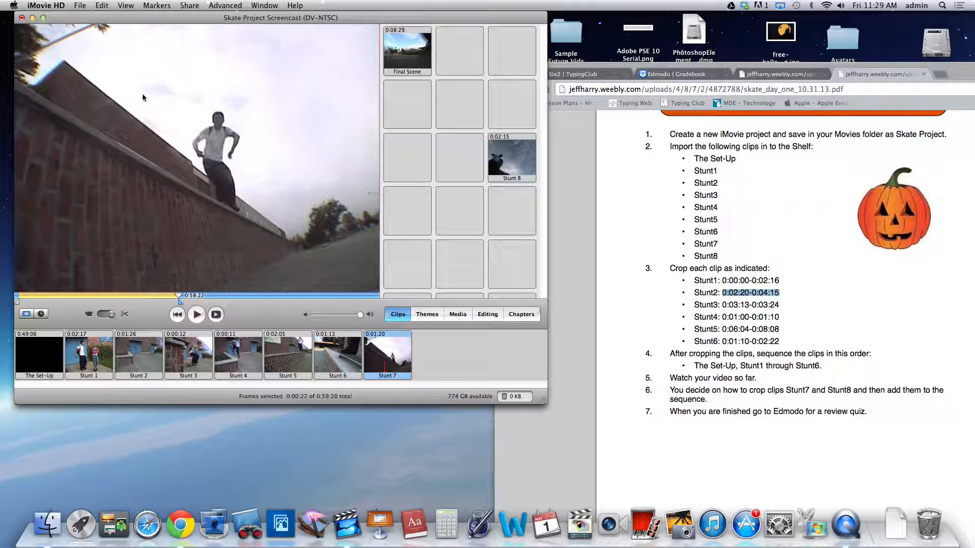
{"action": "left_click", "coordinate": [101, 6]}
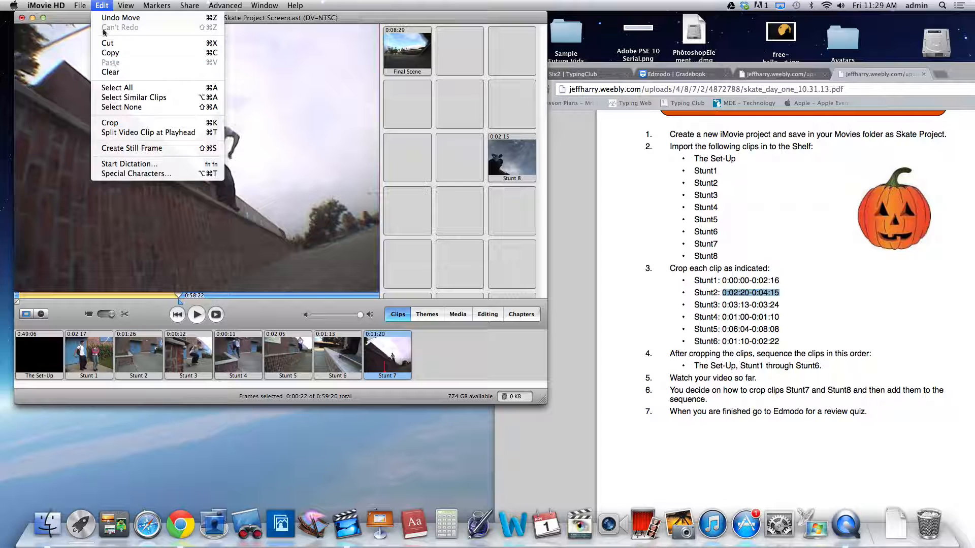
{"action": "left_click", "coordinate": [97, 3]}
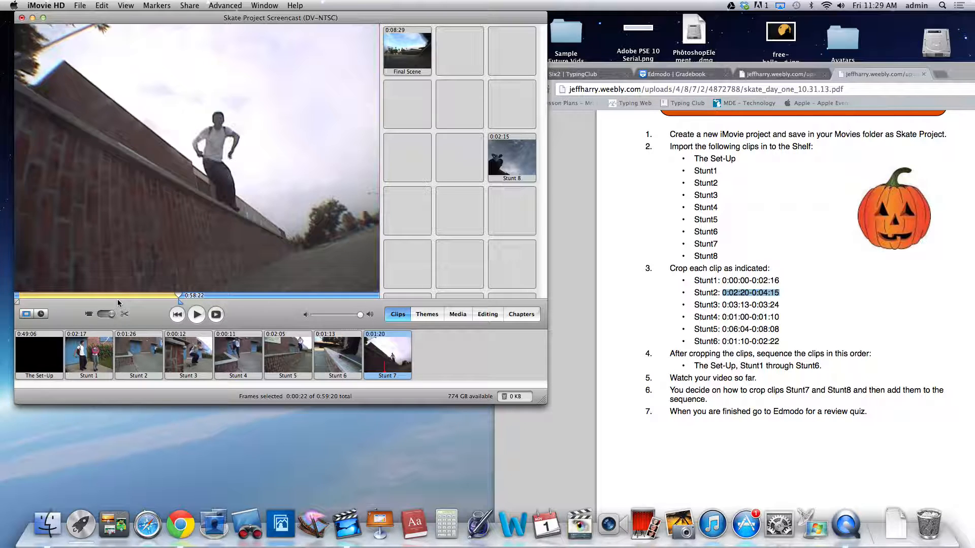
{"action": "key", "text": "super+k"}
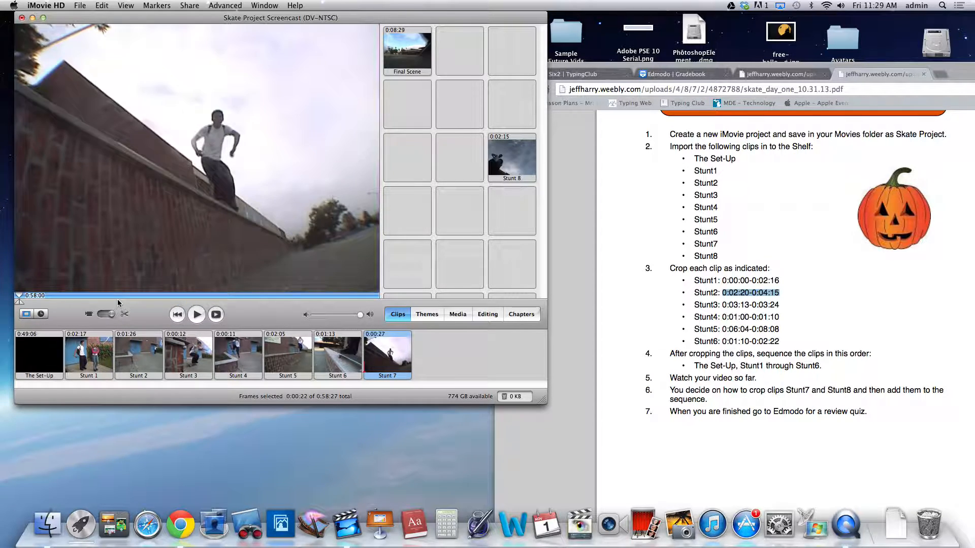
{"action": "left_click_drag", "start_coordinate": [20, 298], "coordinate": [1, 289]}
{"action": "left_click", "coordinate": [508, 153]}
{"action": "left_click", "coordinate": [389, 354]}
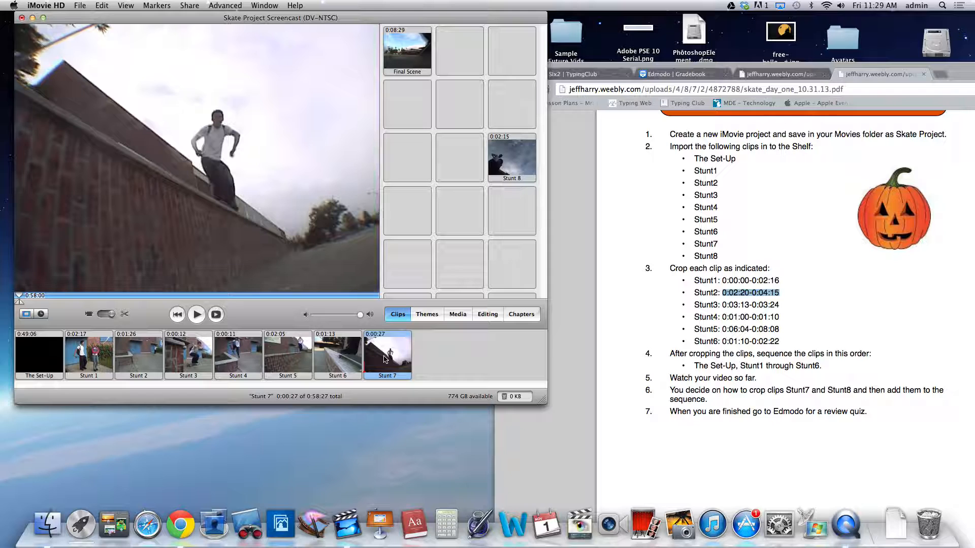
Crop Stunt 8 to 0:01:22–0:02:03 and place it after Stunt 7 in the sequence.
{"action": "left_click", "coordinate": [511, 156]}
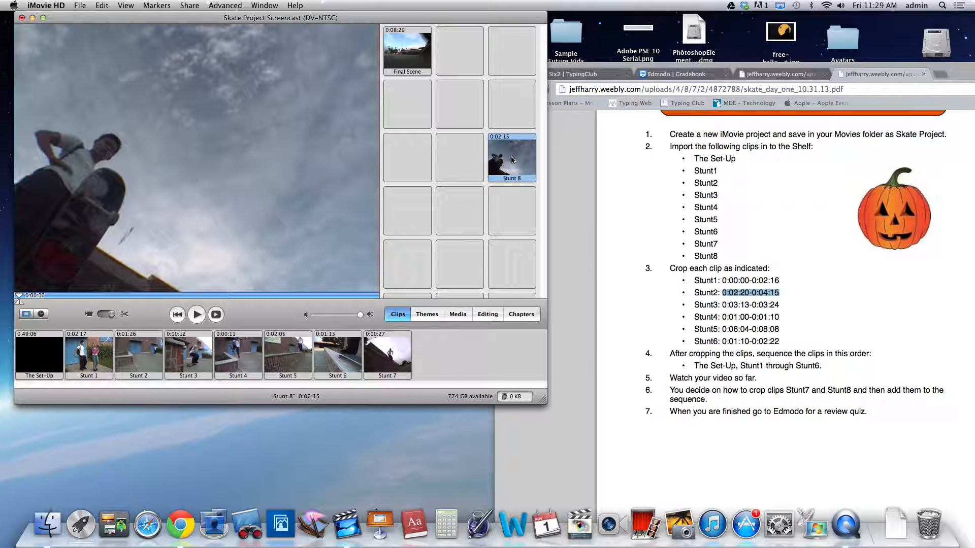
{"action": "mouse_move", "coordinate": [20, 304]}
{"action": "left_mouse_down"}
{"action": "mouse_move", "coordinate": [367, 296]}
{"action": "mouse_move", "coordinate": [324, 293]}
{"action": "left_mouse_up"}
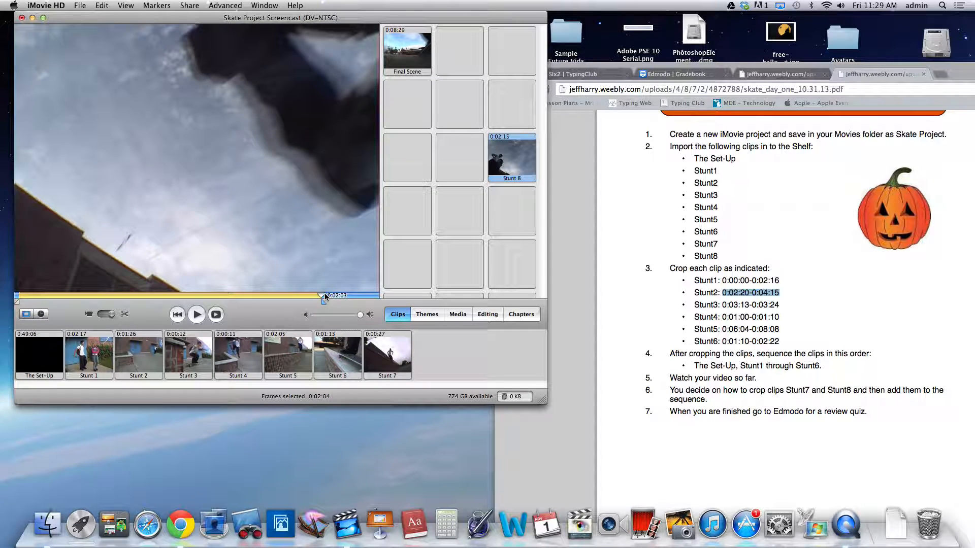
{"action": "left_click", "coordinate": [19, 302]}
{"action": "left_click_drag", "start_coordinate": [18, 304], "coordinate": [269, 297]}
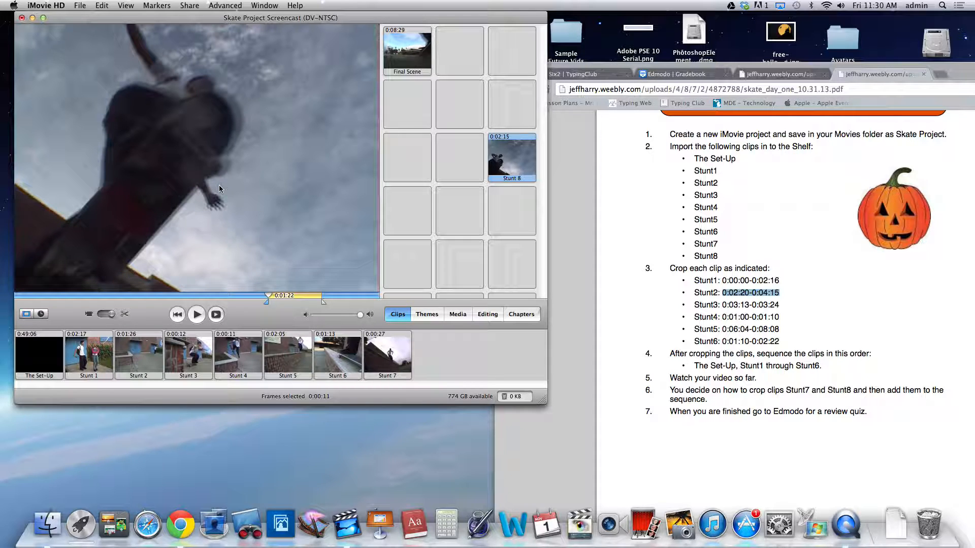
{"action": "key", "text": "super+k"}
{"action": "left_click_drag", "start_coordinate": [524, 160], "coordinate": [446, 360]}
Select Stunt 5 through Stunt 8 in the sequence and play them back from within Stunt 5.
{"action": "left_click_drag", "start_coordinate": [358, 355], "coordinate": [305, 355]}
{"action": "left_click_drag", "start_coordinate": [350, 294], "coordinate": [169, 307]}
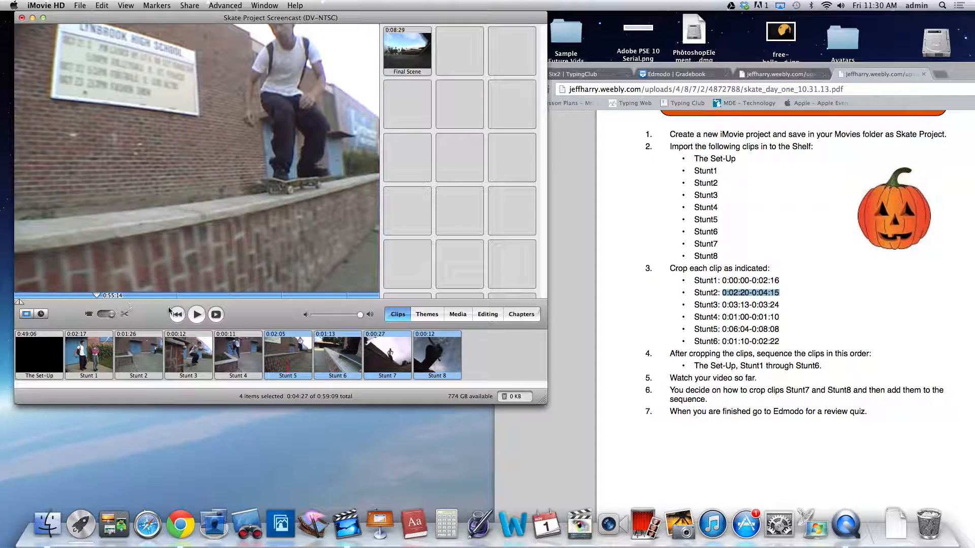
{"action": "left_click", "coordinate": [197, 315]}
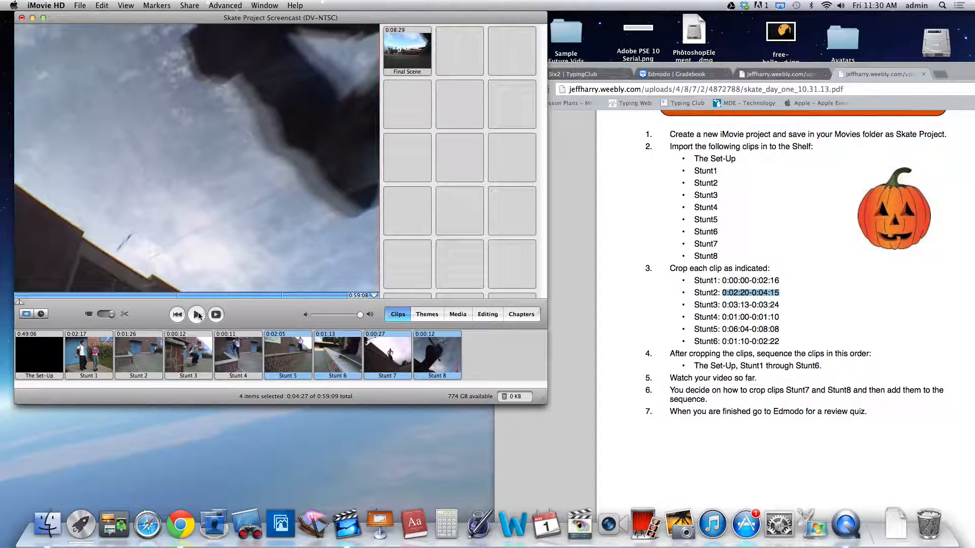
Revert the Stunt 8 clip in the sequence to its original, untrimmed footage.
{"action": "left_click", "coordinate": [439, 360]}
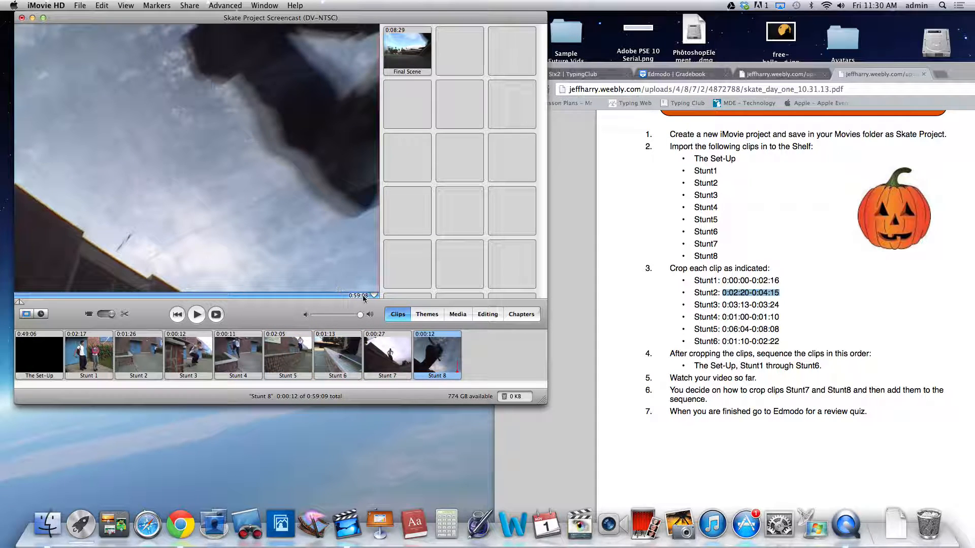
{"action": "left_click_drag", "start_coordinate": [373, 297], "coordinate": [443, 309]}
{"action": "right_click", "coordinate": [443, 360]}
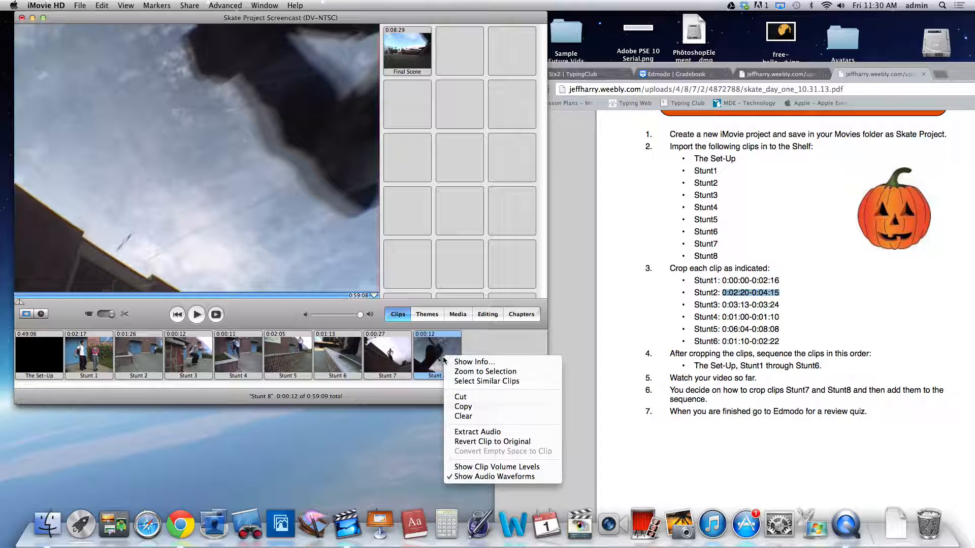
{"action": "left_click", "coordinate": [478, 442]}
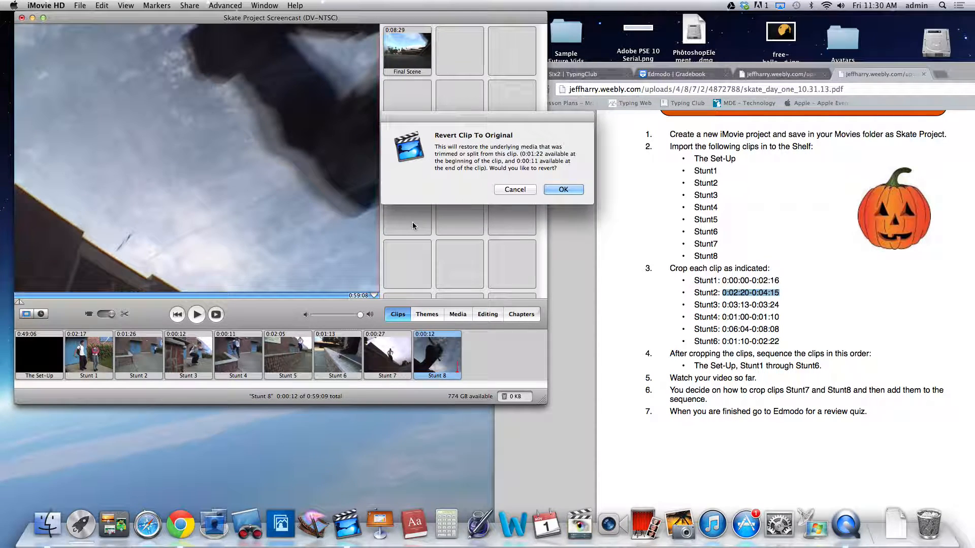
{"action": "left_click", "coordinate": [563, 189]}
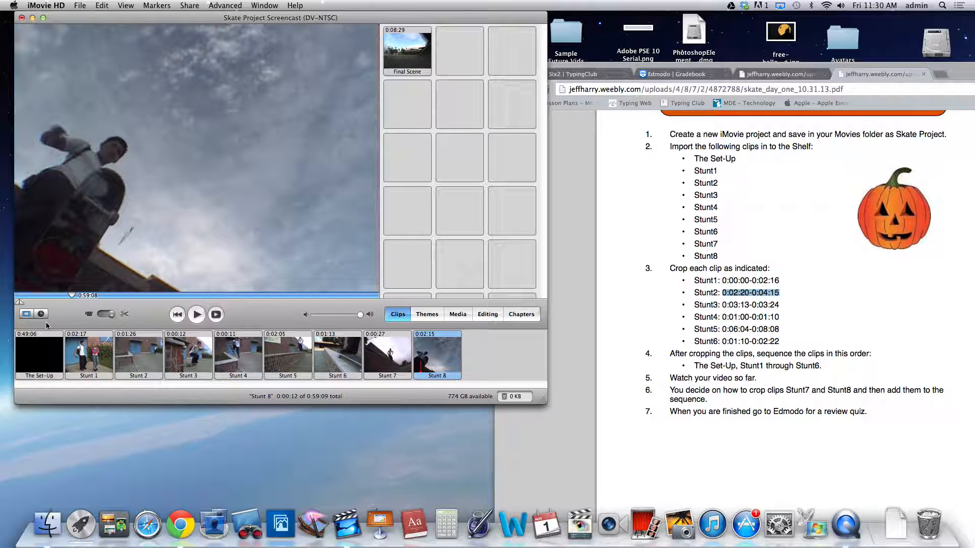
Crop Stunt 8 to a 0:00:06 selection starting at 1:00:24, and play back Stunt 6 through Stunt 8.
{"action": "mouse_move", "coordinate": [19, 302]}
{"action": "left_mouse_down"}
{"action": "mouse_move", "coordinate": [283, 316]}
{"action": "mouse_move", "coordinate": [384, 308]}
{"action": "mouse_move", "coordinate": [324, 300]}
{"action": "left_mouse_up"}
{"action": "left_click_drag", "start_coordinate": [18, 304], "coordinate": [291, 300]}
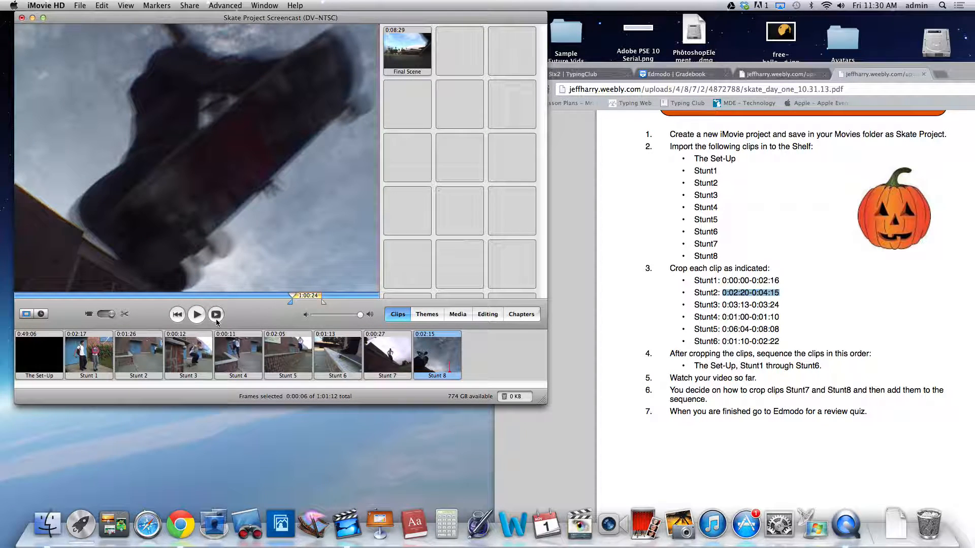
{"action": "key", "text": "super+k"}
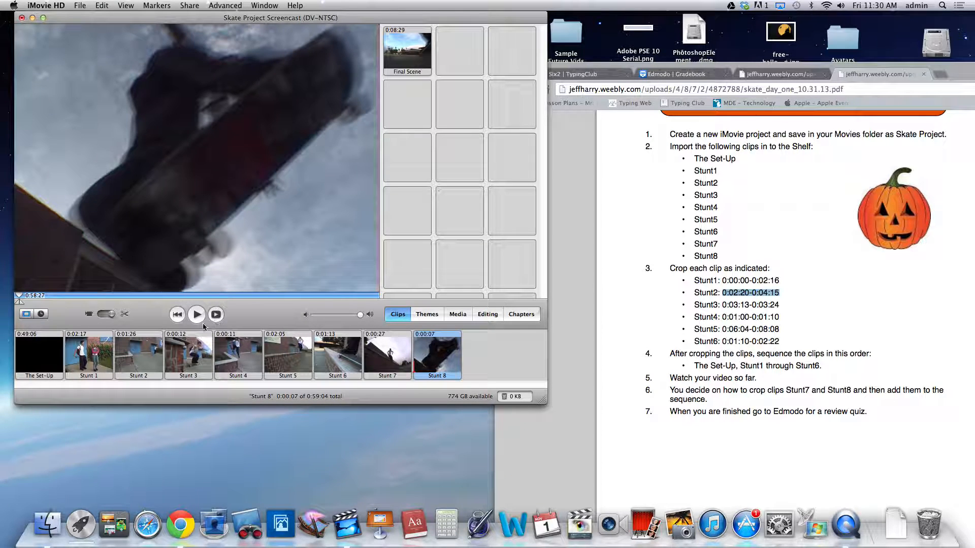
{"action": "left_click_drag", "start_coordinate": [485, 349], "coordinate": [333, 364]}
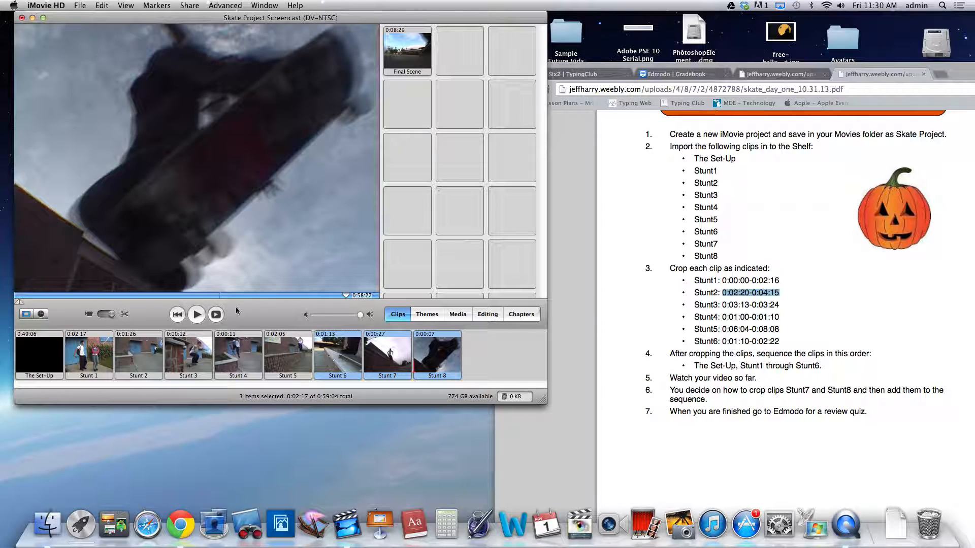
{"action": "left_click", "coordinate": [196, 314]}
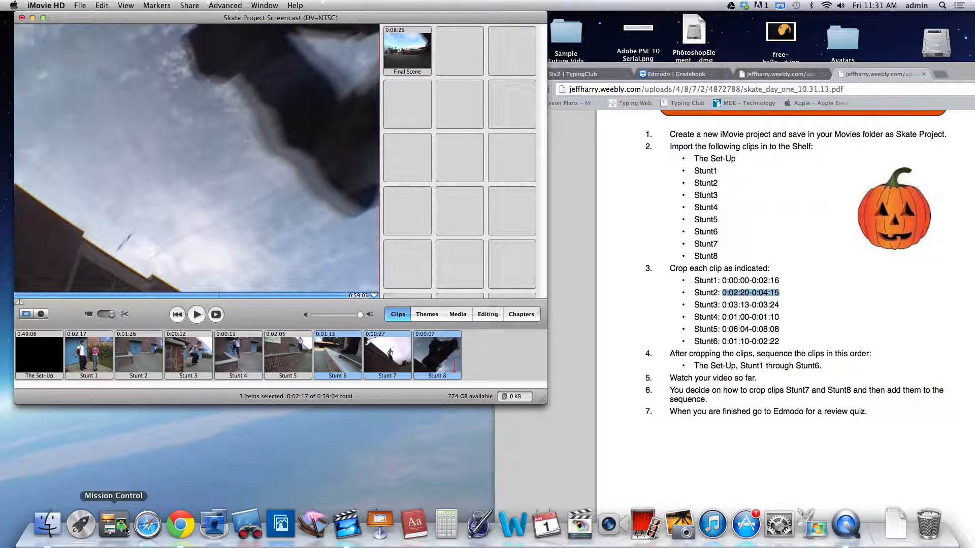
Switch to Finder, locate Final Scene.dv in the Skate folder within Movies, and return to iMovie HD.
{"action": "left_click", "coordinate": [47, 531]}
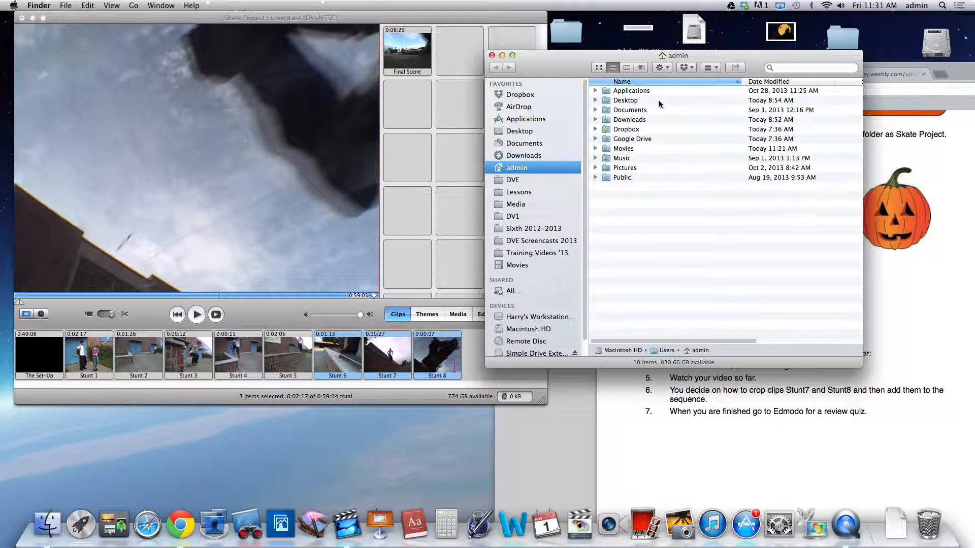
{"action": "left_click", "coordinate": [510, 266]}
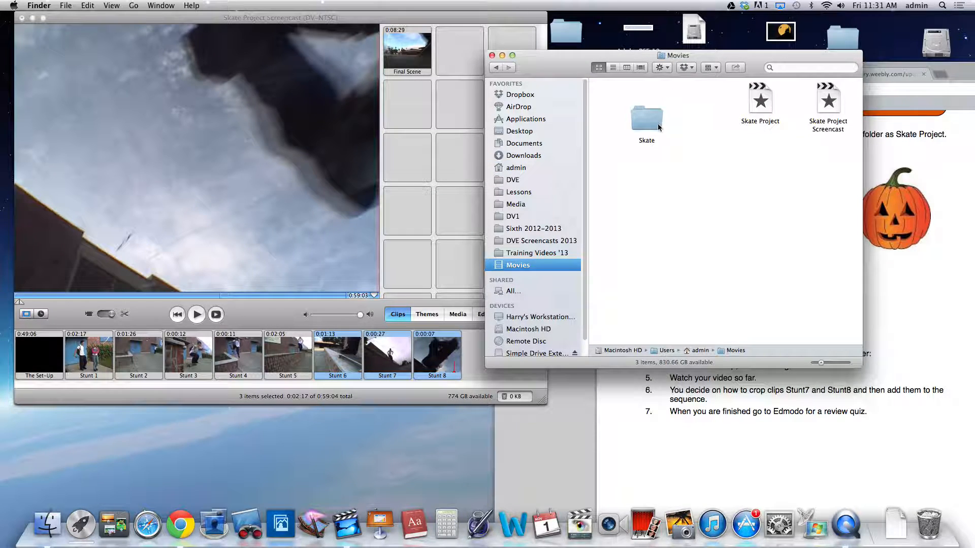
{"action": "double_click", "coordinate": [658, 127]}
{"action": "left_click_drag", "start_coordinate": [558, 62], "coordinate": [379, 212]}
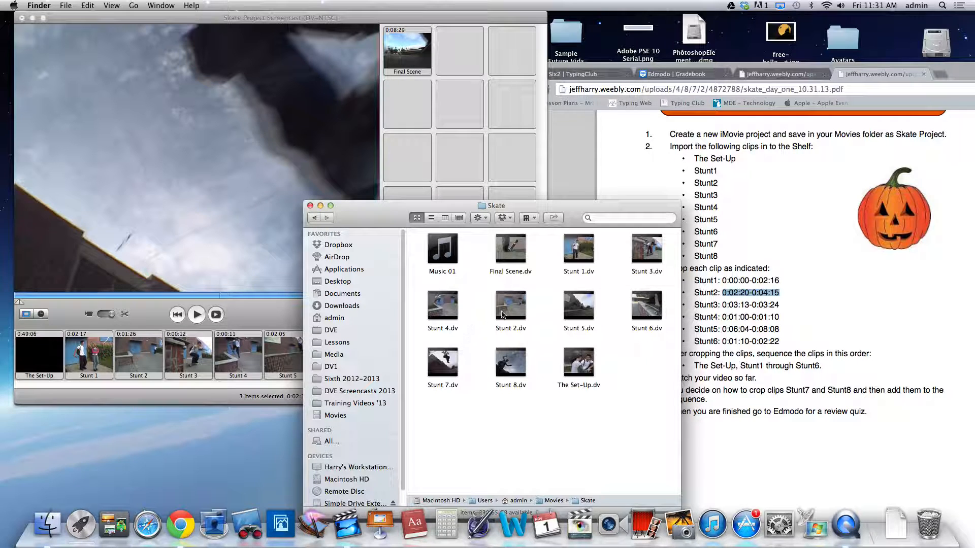
{"action": "left_click", "coordinate": [508, 247]}
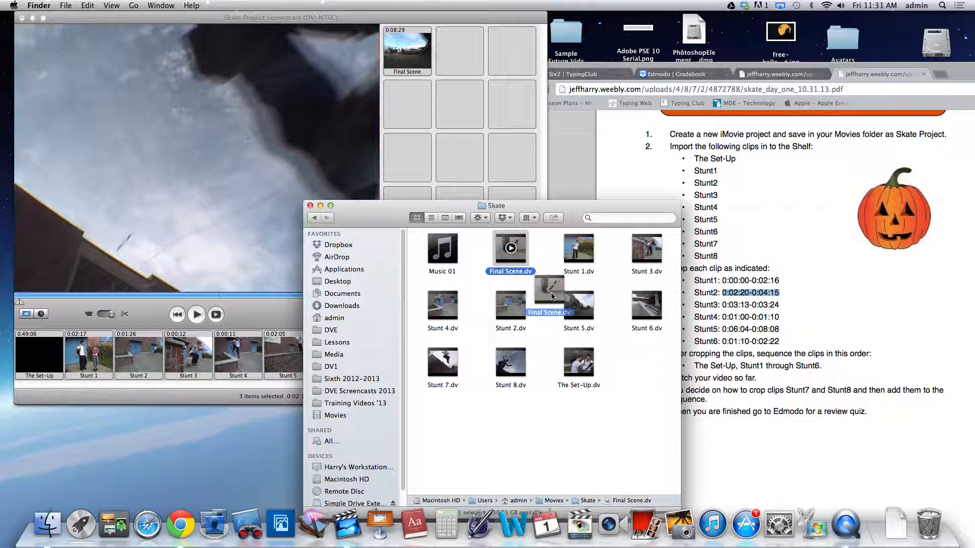
{"action": "left_click", "coordinate": [453, 99]}
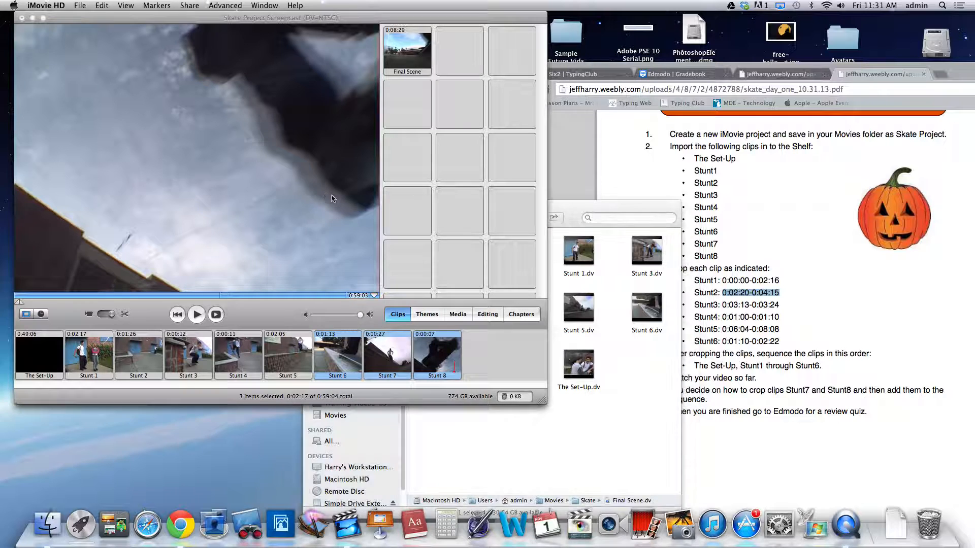
Preview the Final Scene clip from the shelf and raise the system volume during playback.
{"action": "left_click", "coordinate": [403, 52]}
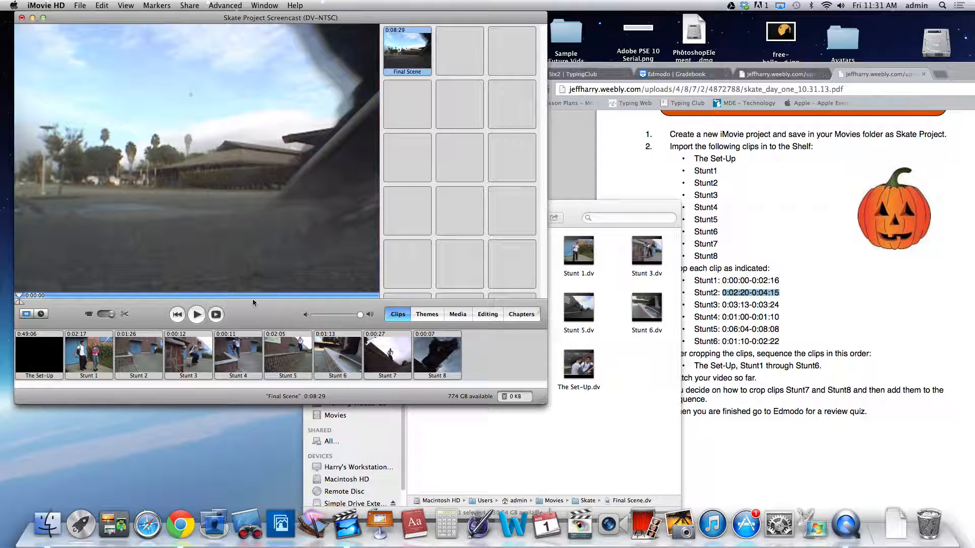
{"action": "left_click", "coordinate": [198, 315]}
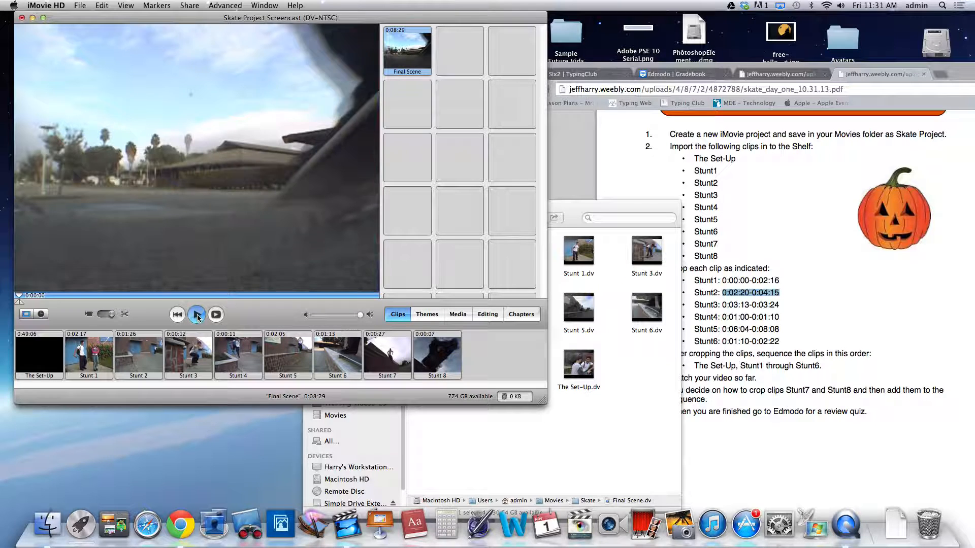
{"action": "key", "text": "XF86AudioRaiseVolume"}
{"action": "key", "text": "XF86AudioRaiseVolume"}
{"action": "key", "text": "XF86AudioRaiseVolume"}
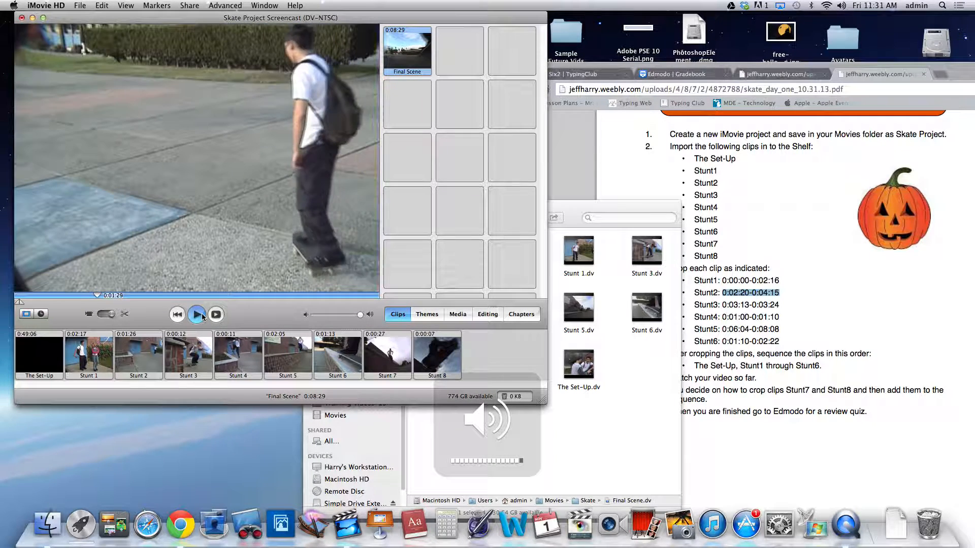
{"action": "left_click", "coordinate": [203, 315]}
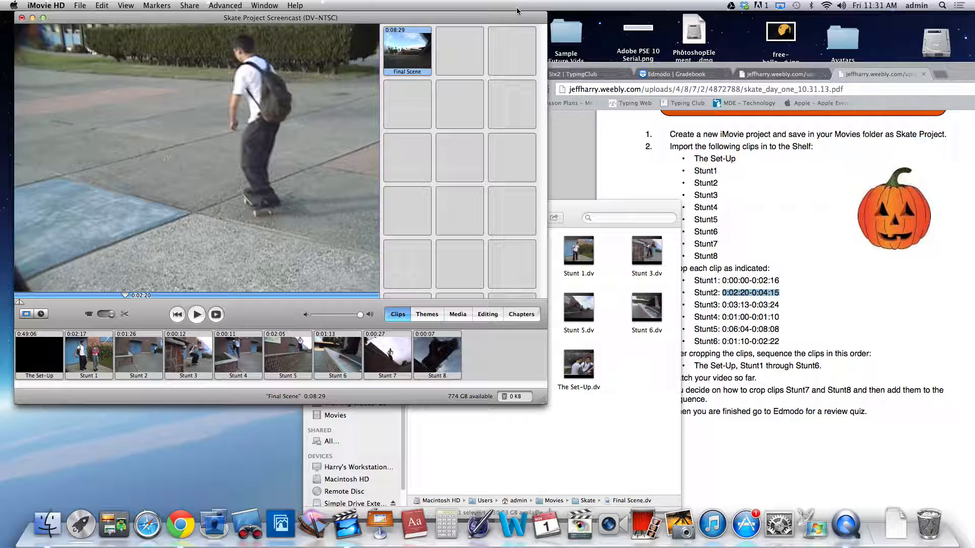
Turn off AirPlay display mirroring and replay the Final Scene clip from its beginning.
{"action": "left_click", "coordinate": [781, 6]}
{"action": "left_click", "coordinate": [818, 28]}
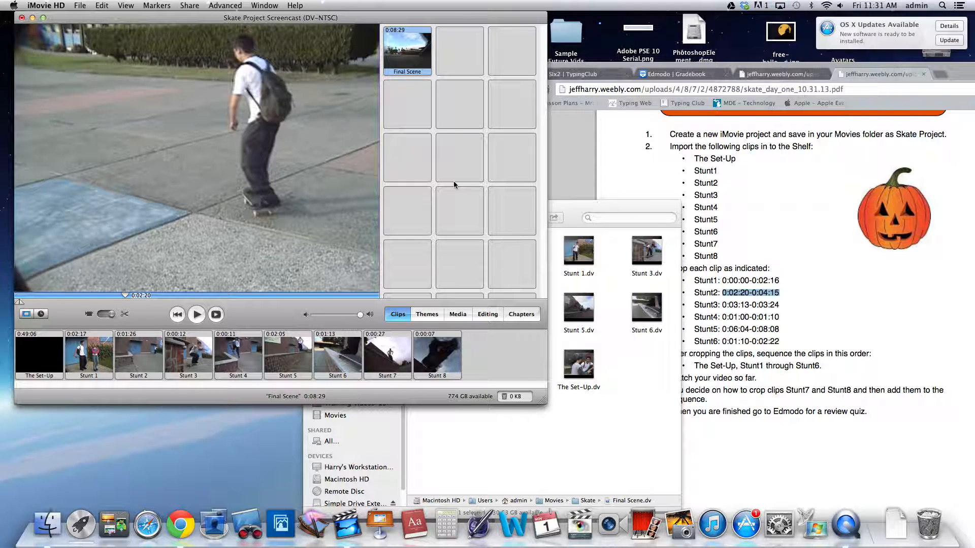
{"action": "left_click_drag", "start_coordinate": [129, 298], "coordinate": [11, 304]}
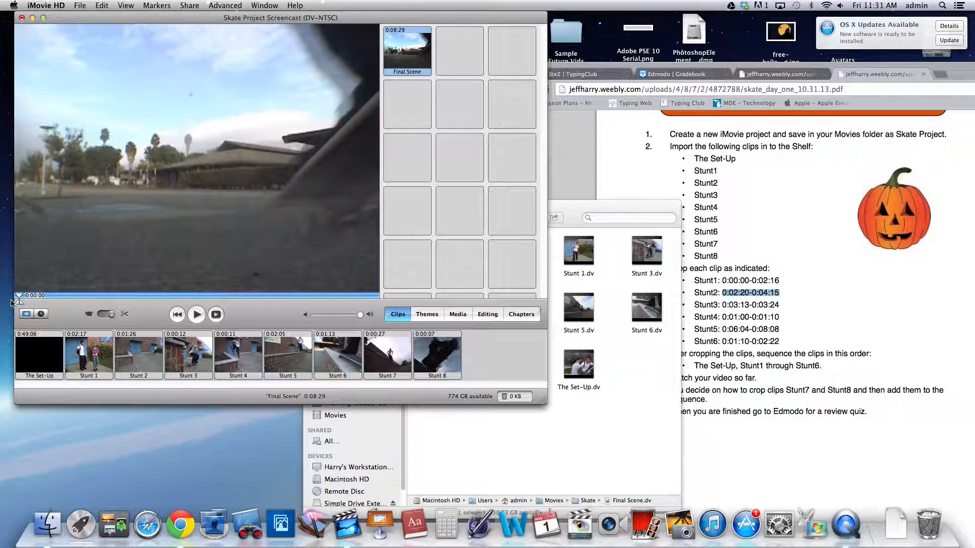
{"action": "key", "text": "space"}
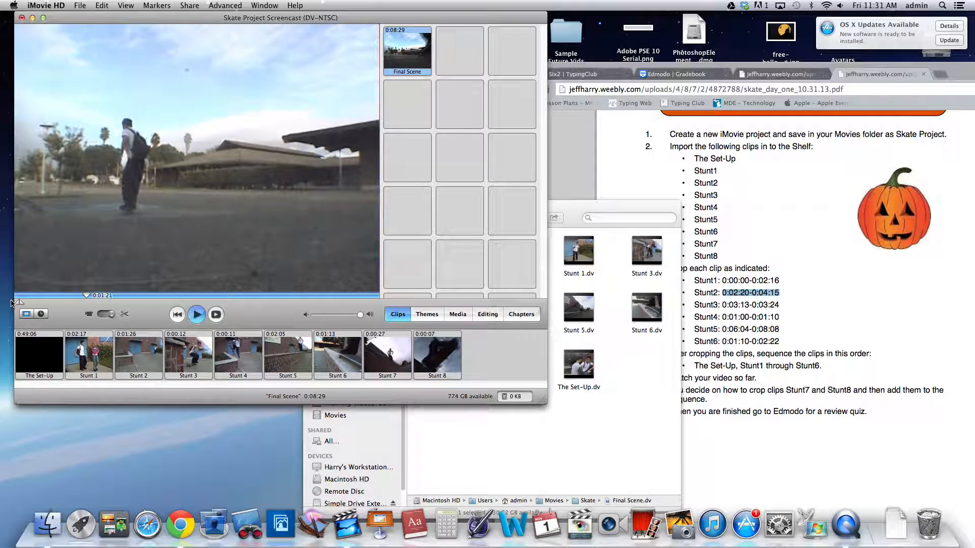
{"action": "key", "text": "space"}
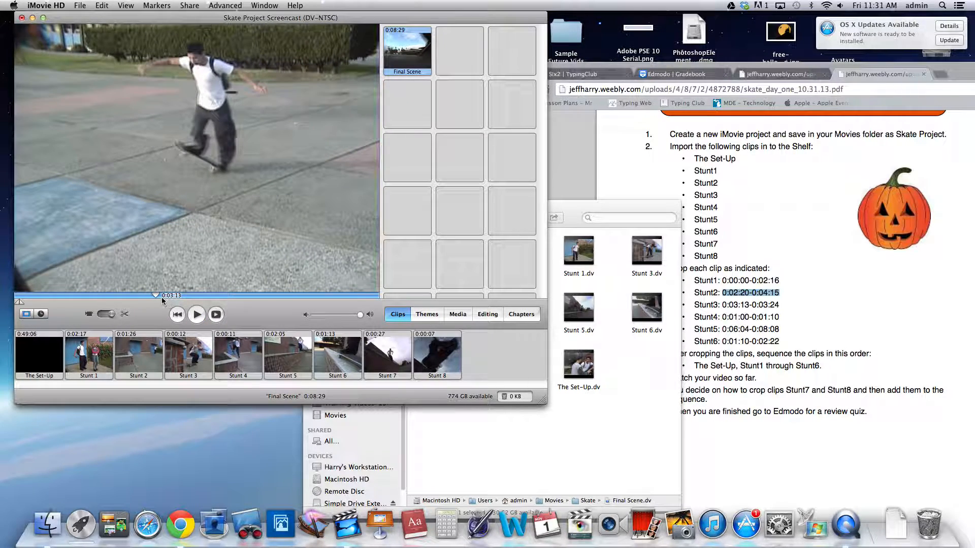
Crop Final Scene to the range from 0:00:10 to 0:08:28 and add it to the sequence after Stunt 8.
{"action": "mouse_move", "coordinate": [153, 298]}
{"action": "left_mouse_down"}
{"action": "mouse_move", "coordinate": [22, 298]}
{"action": "mouse_move", "coordinate": [410, 310]}
{"action": "left_mouse_up"}
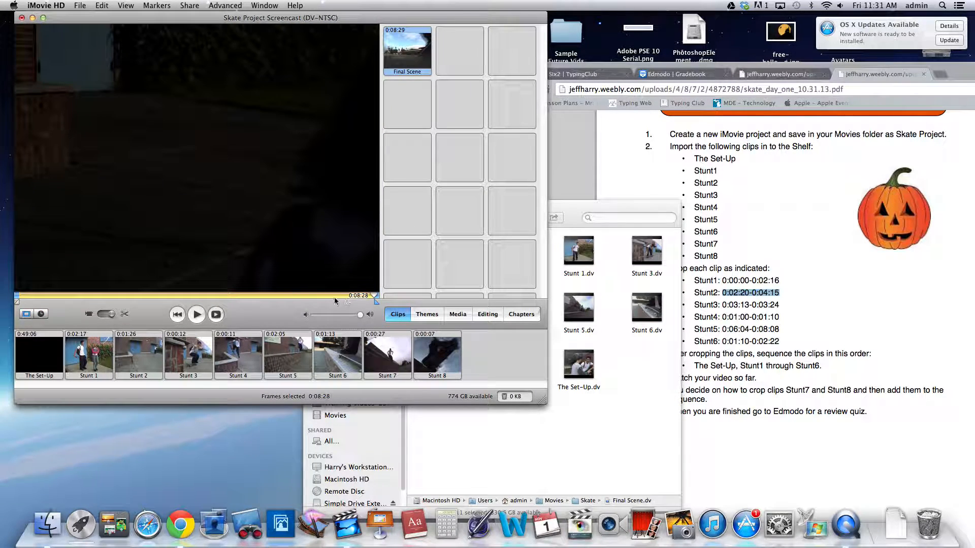
{"action": "left_click_drag", "start_coordinate": [17, 304], "coordinate": [32, 305]}
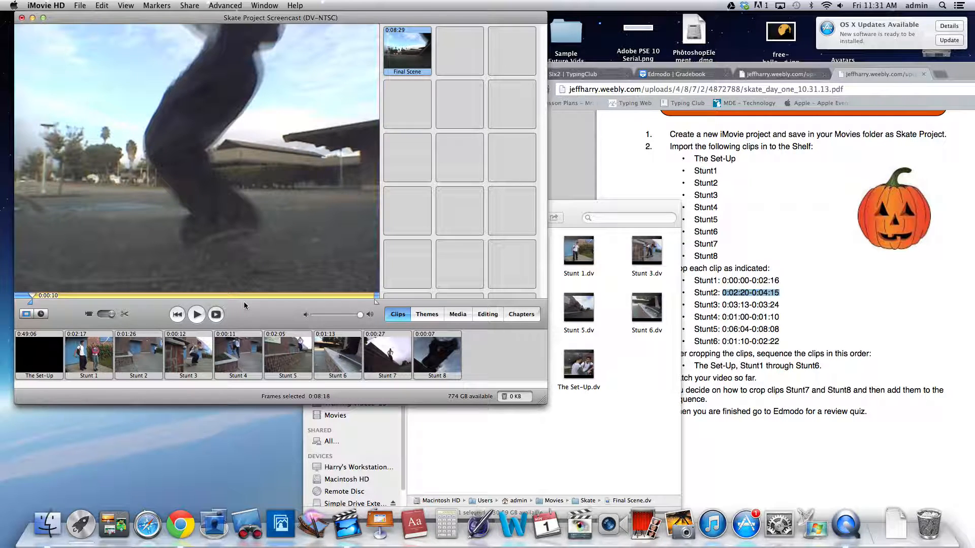
{"action": "key", "text": "super+k"}
{"action": "left_click_drag", "start_coordinate": [407, 51], "coordinate": [274, 358]}
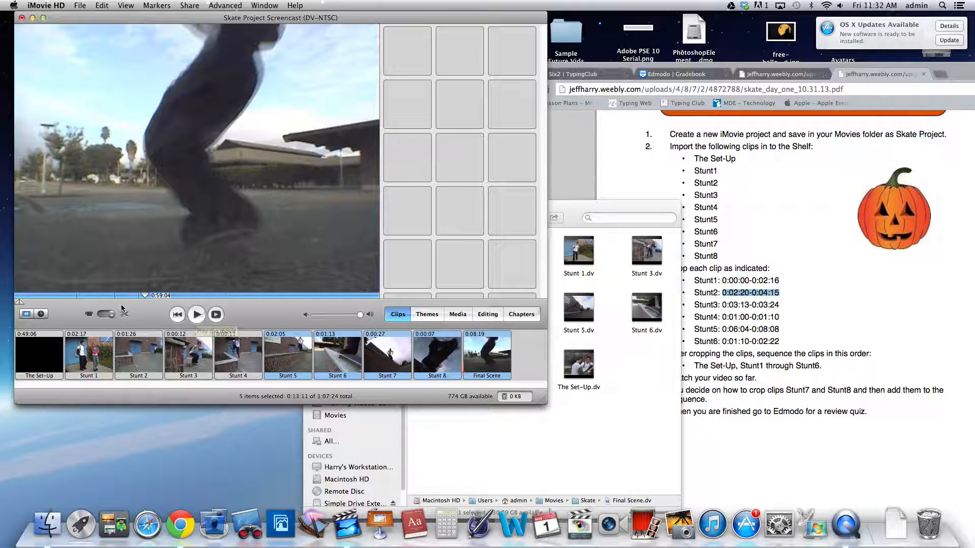
Play back the selected clips from within Stunt 5 into Final Scene to review the new ending.
{"action": "left_click_drag", "start_coordinate": [145, 296], "coordinate": [31, 295]}
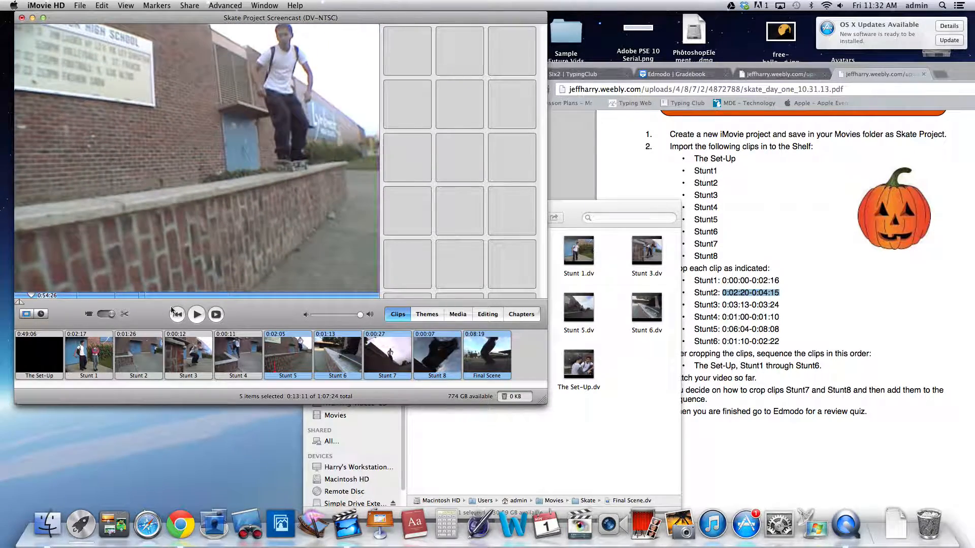
{"action": "left_click", "coordinate": [199, 317]}
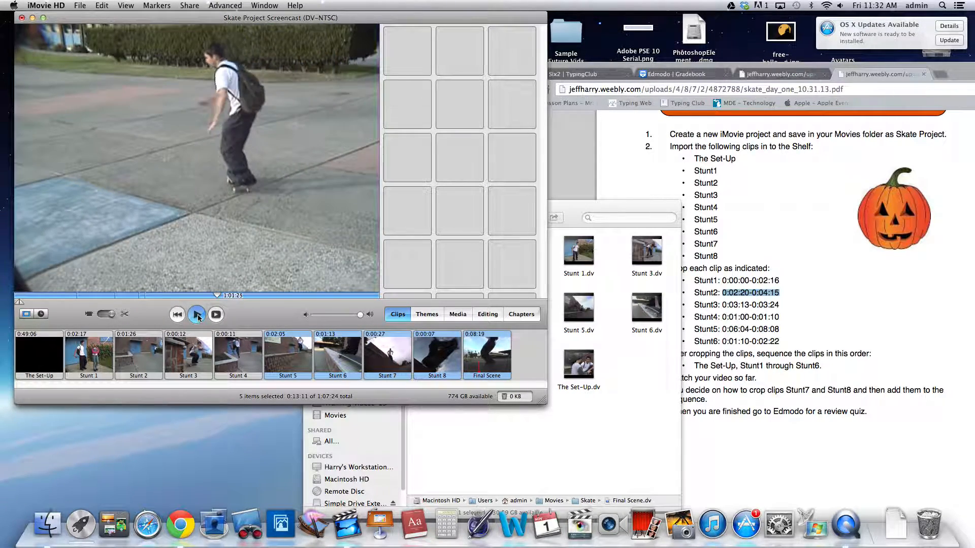
{"action": "left_click", "coordinate": [197, 315]}
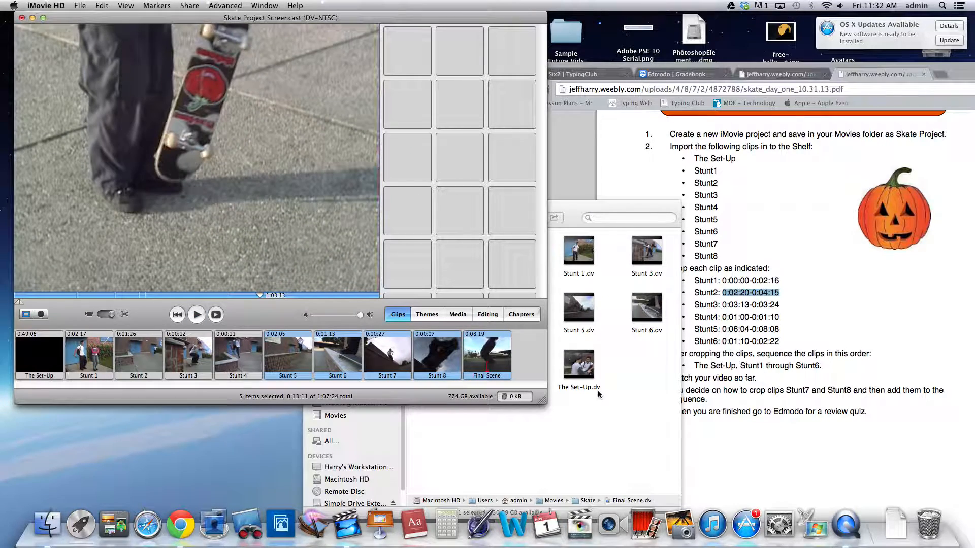
Delete the first 0:00:15 of frames from the Final Scene clip in the sequence.
{"action": "left_click", "coordinate": [487, 358]}
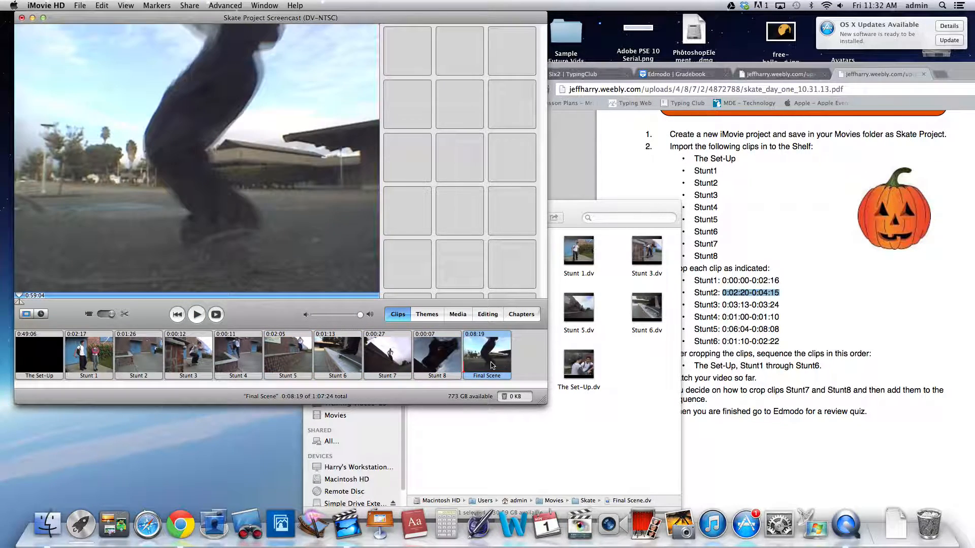
{"action": "mouse_move", "coordinate": [21, 303]}
{"action": "left_mouse_down"}
{"action": "mouse_move", "coordinate": [283, 307]}
{"action": "mouse_move", "coordinate": [21, 302]}
{"action": "mouse_move", "coordinate": [41, 301]}
{"action": "left_mouse_up"}
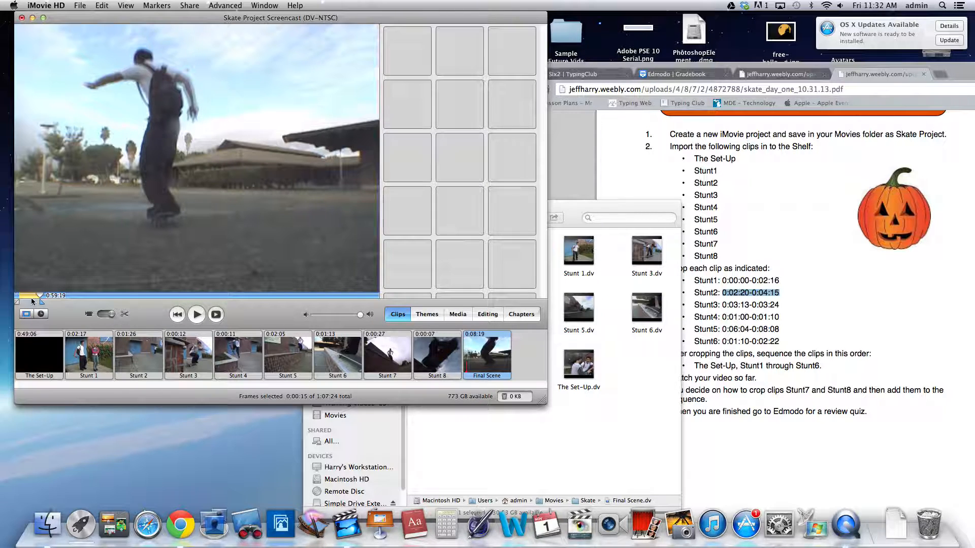
{"action": "key", "text": "Delete"}
Select Stunt 7 through Final Scene, play them back twice from the start of Stunt 7, and clear the selection.
{"action": "left_click_drag", "start_coordinate": [539, 350], "coordinate": [371, 362]}
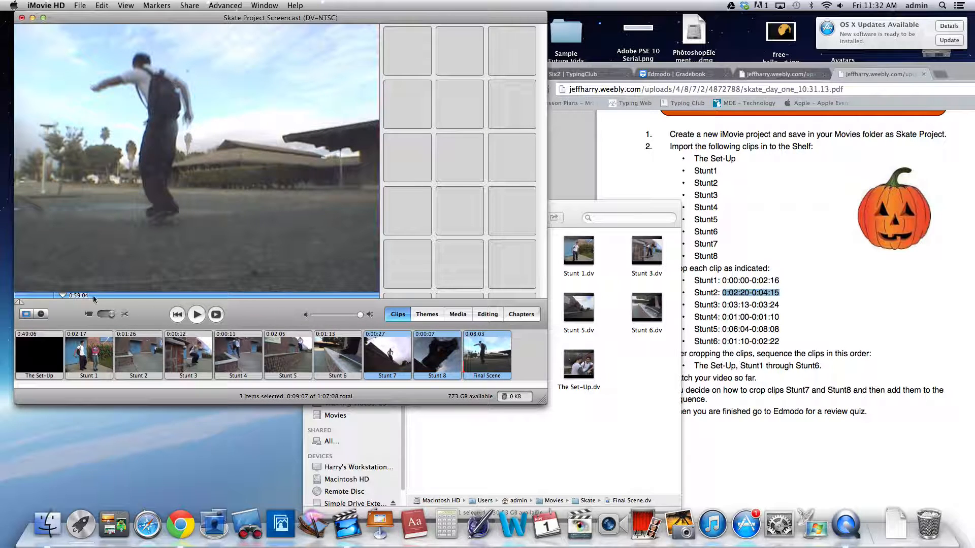
{"action": "left_click_drag", "start_coordinate": [62, 296], "coordinate": [19, 297]}
{"action": "left_click", "coordinate": [197, 315]}
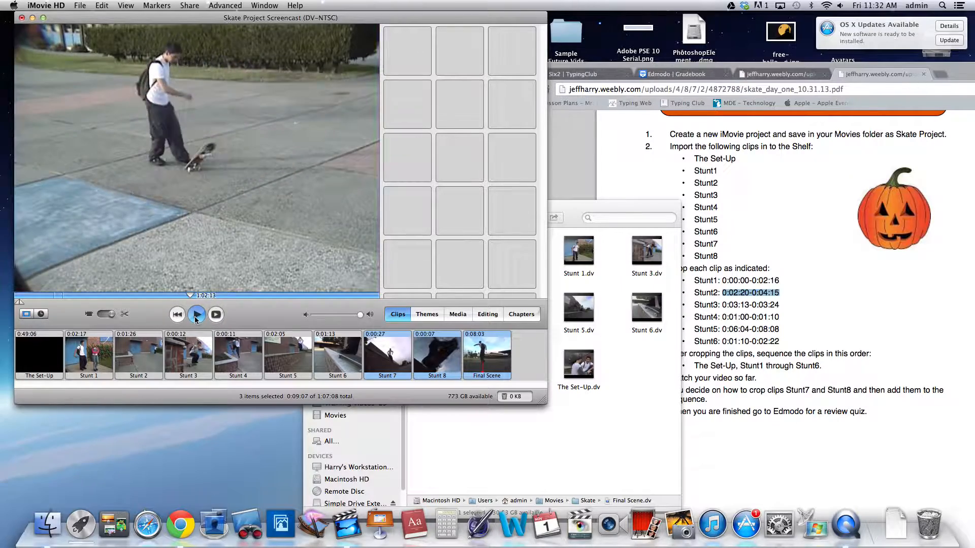
{"action": "left_click_drag", "start_coordinate": [278, 296], "coordinate": [19, 300]}
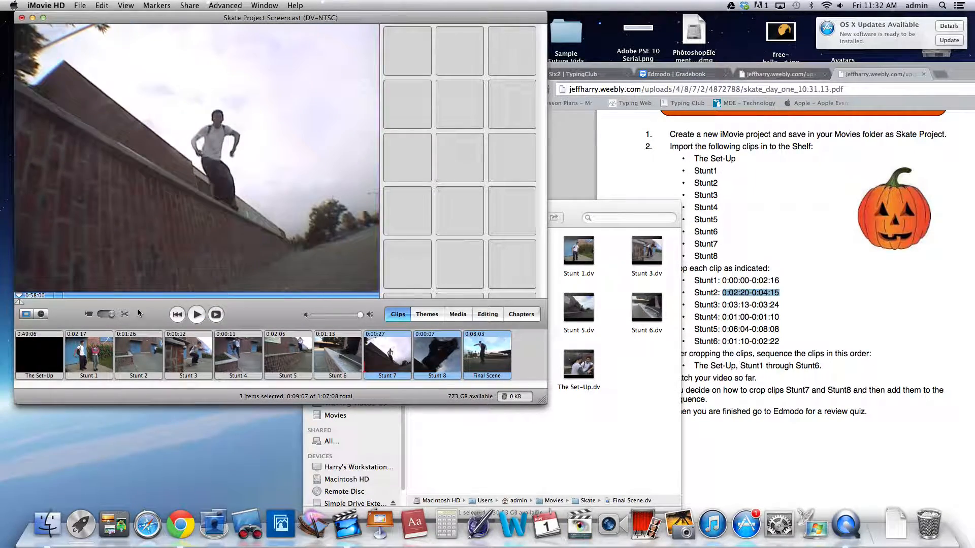
{"action": "left_click", "coordinate": [197, 314]}
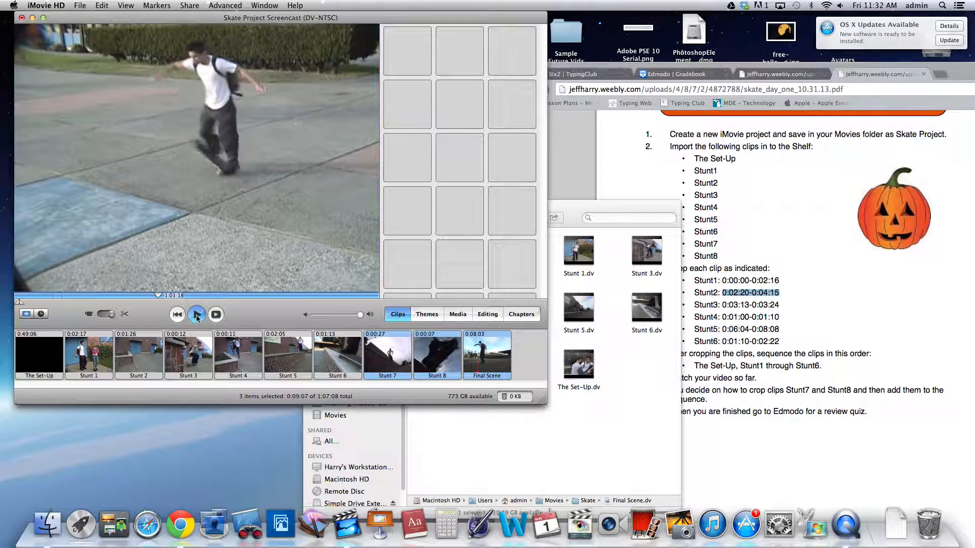
{"action": "left_click", "coordinate": [197, 315]}
{"action": "left_click_drag", "start_coordinate": [157, 294], "coordinate": [19, 297]}
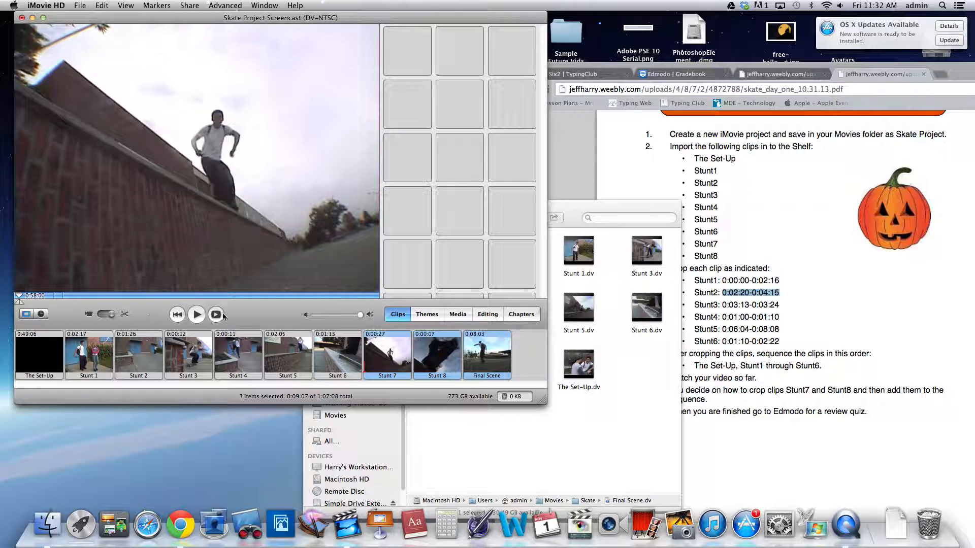
{"action": "left_click", "coordinate": [528, 362]}
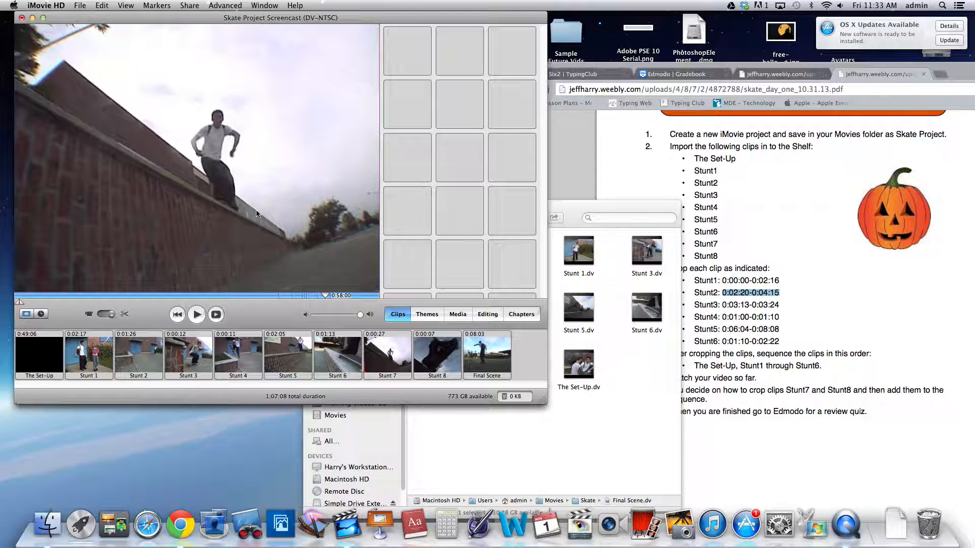